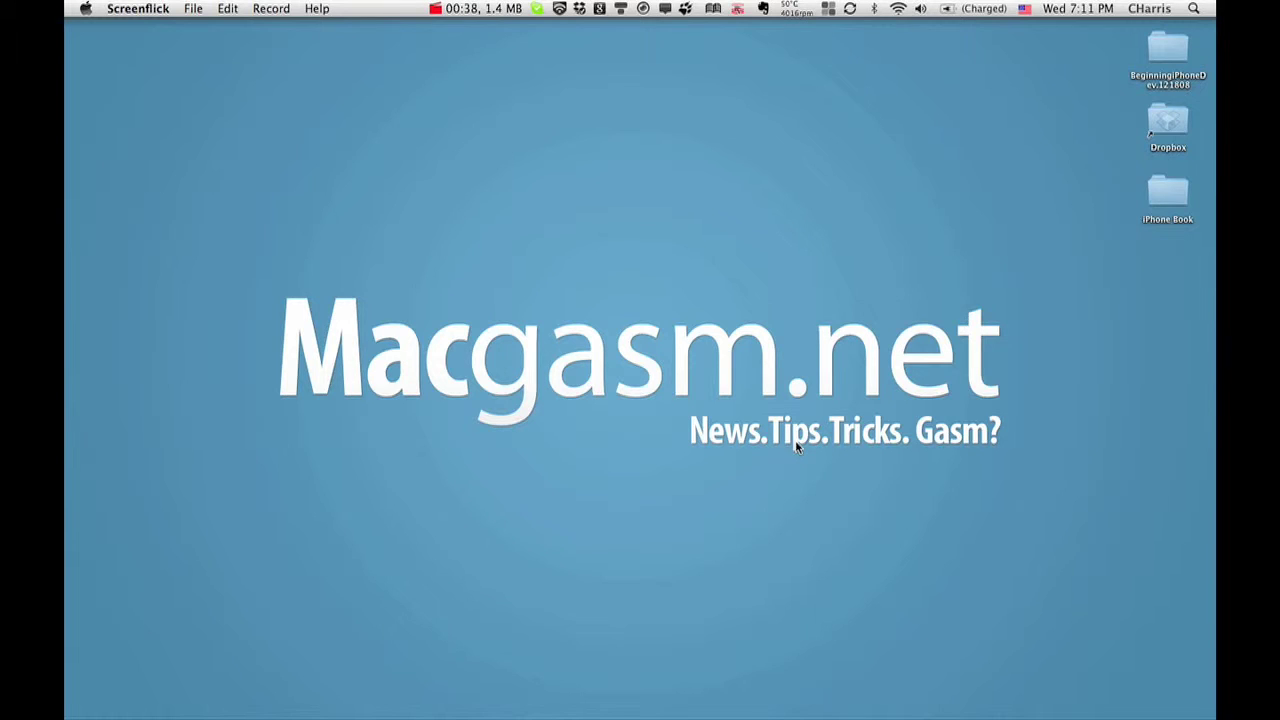
# Cycle through the four spaces with Ctrl+arrow keys, ending in the lower-right space.
pyautogui.hotkey('ctrl', 'Left')
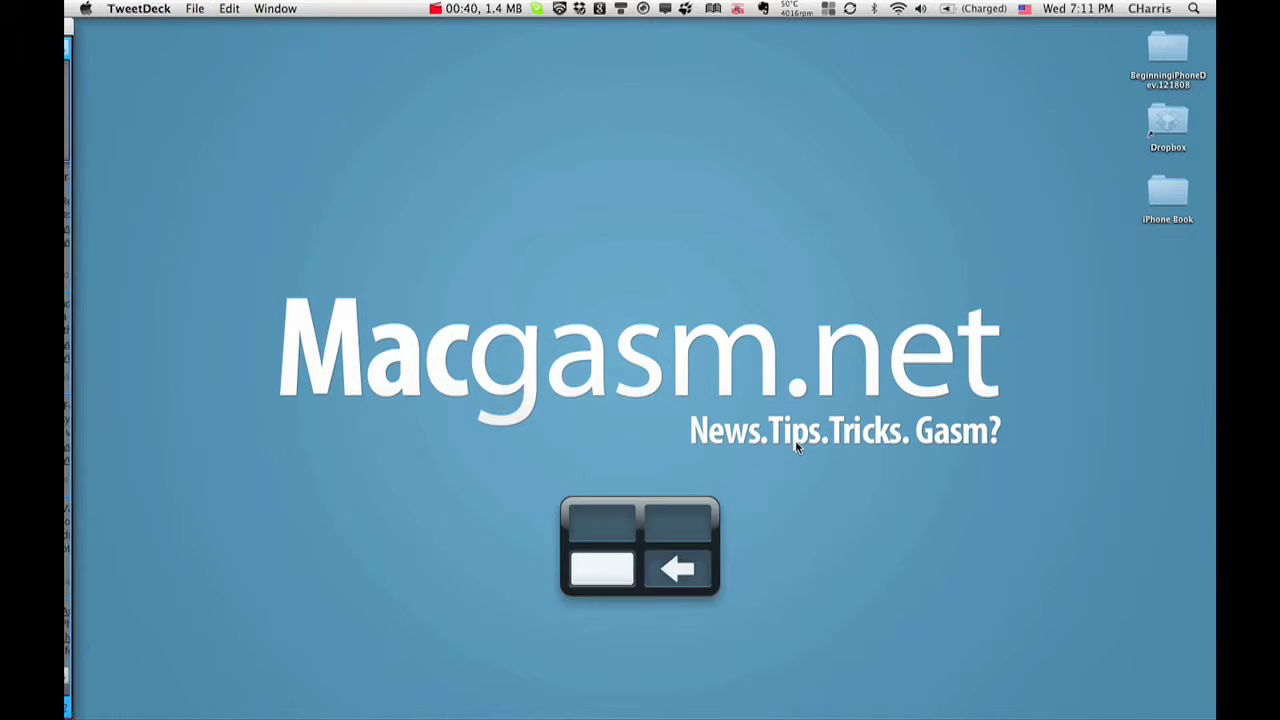
pyautogui.hotkey('ctrl', 'Up')
pyautogui.hotkey('ctrl', 'Right')
pyautogui.hotkey('ctrl', 'Down')
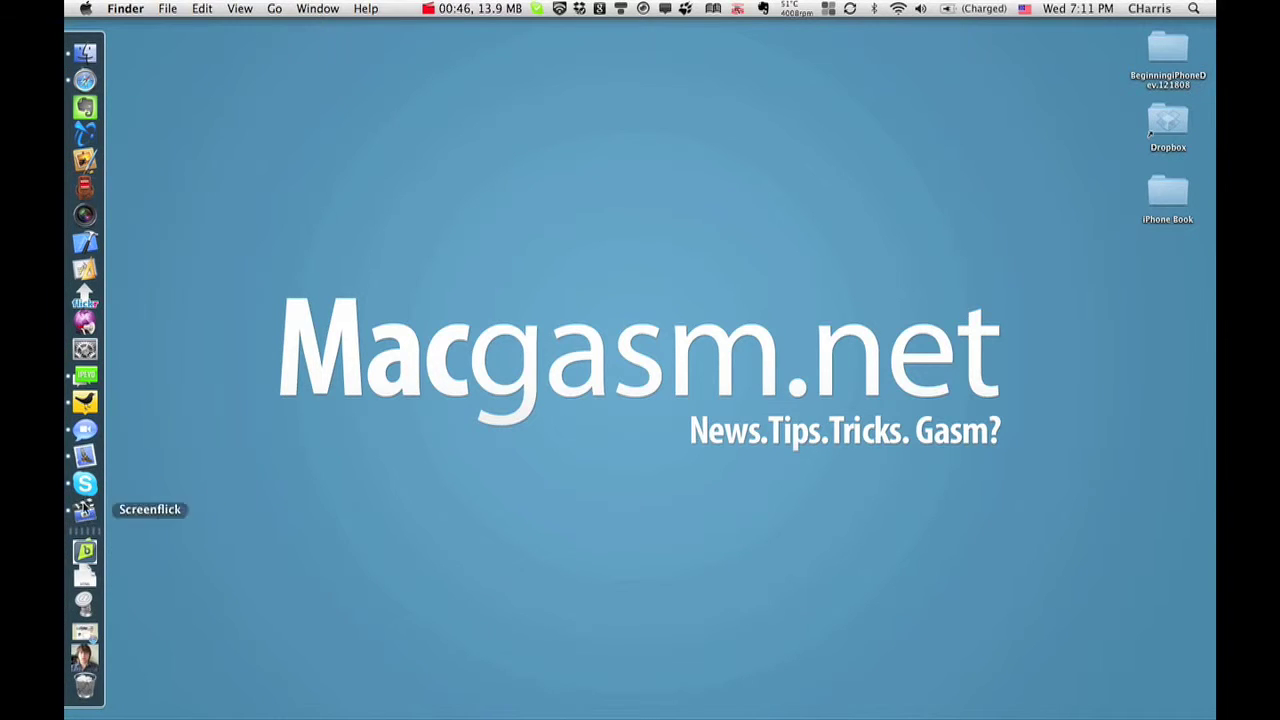
# Open the Exposé & Spaces settings and turn on Show Spaces in menu bar.
pyautogui.click(86, 350)
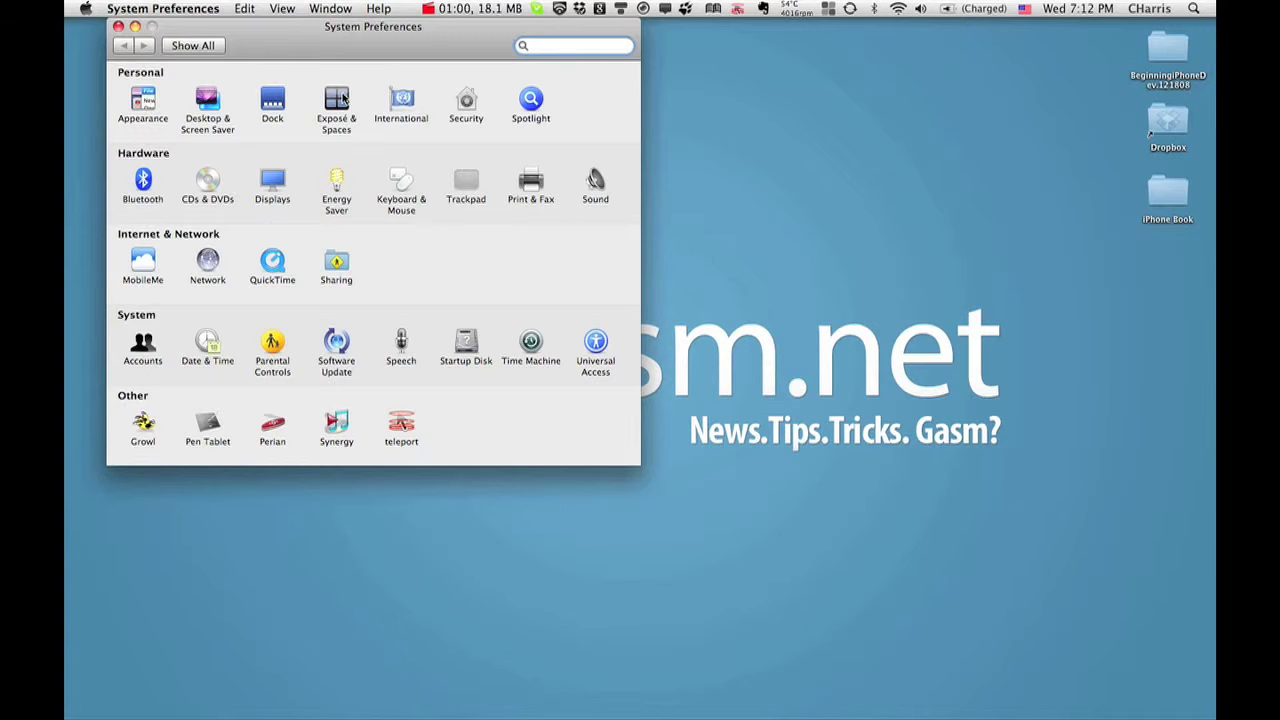
pyautogui.click(344, 97)
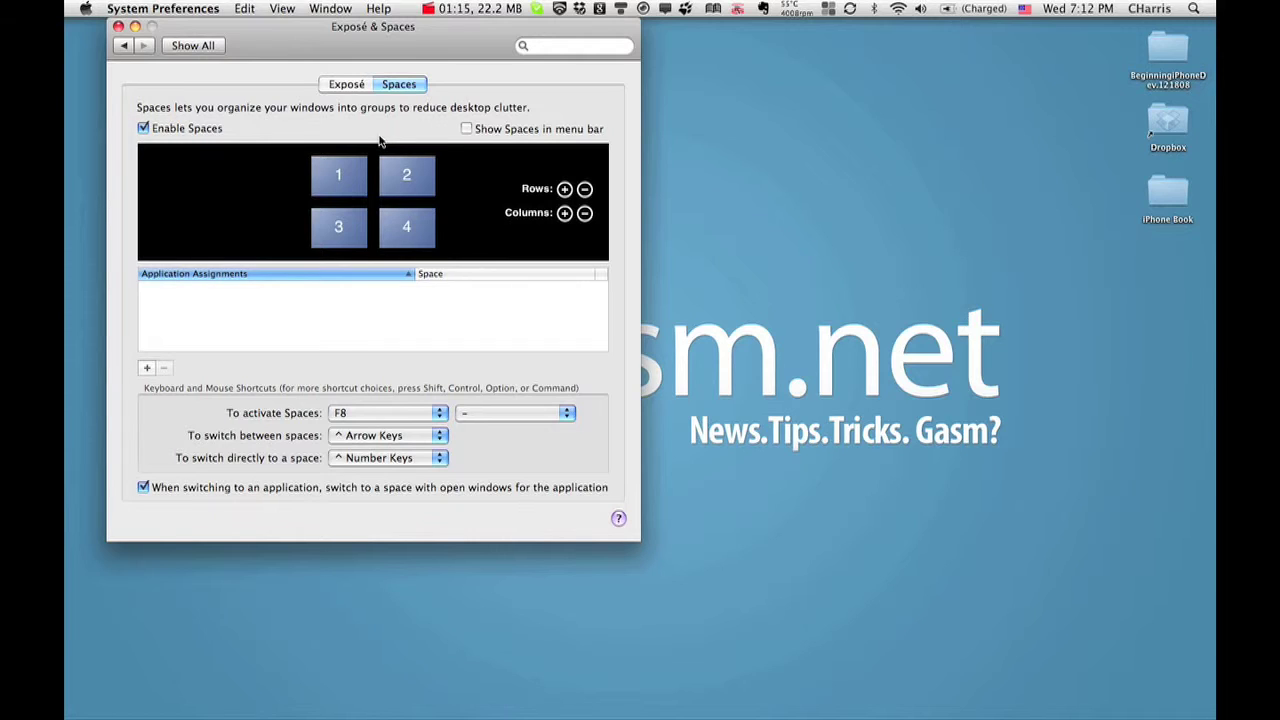
pyautogui.click(466, 129)
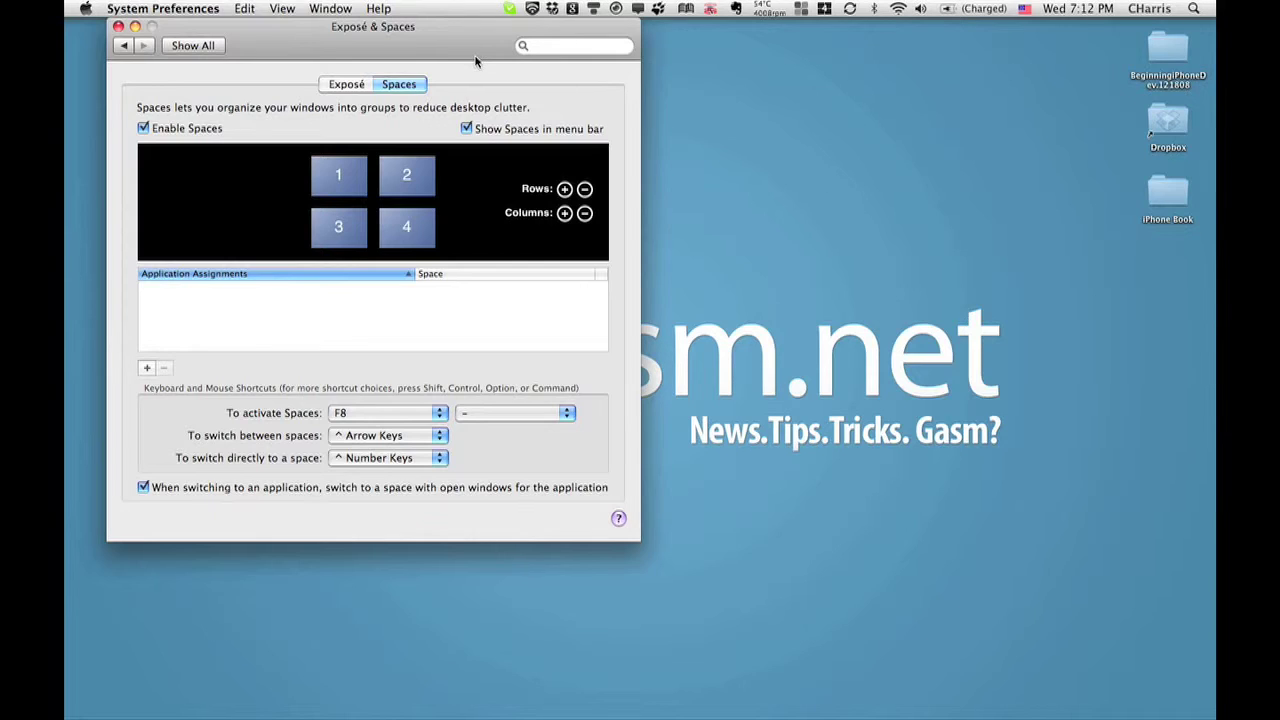
pyautogui.click(467, 130)
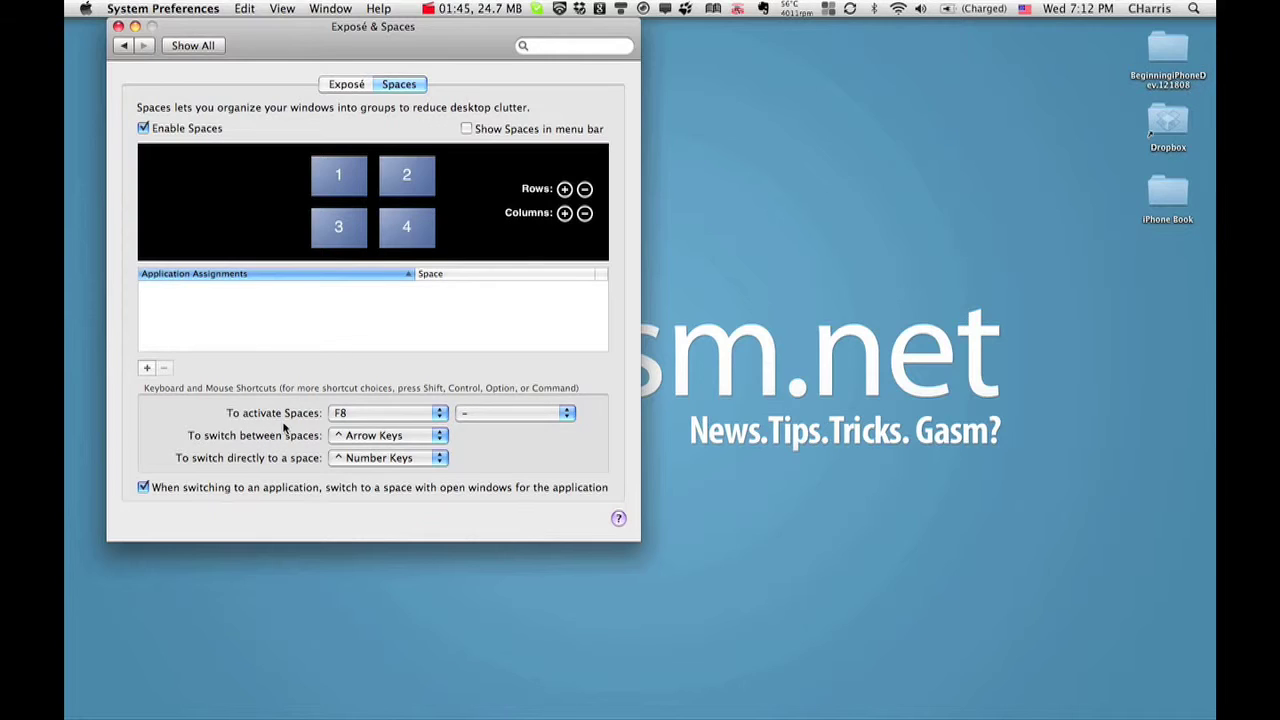
pyautogui.click(569, 415)
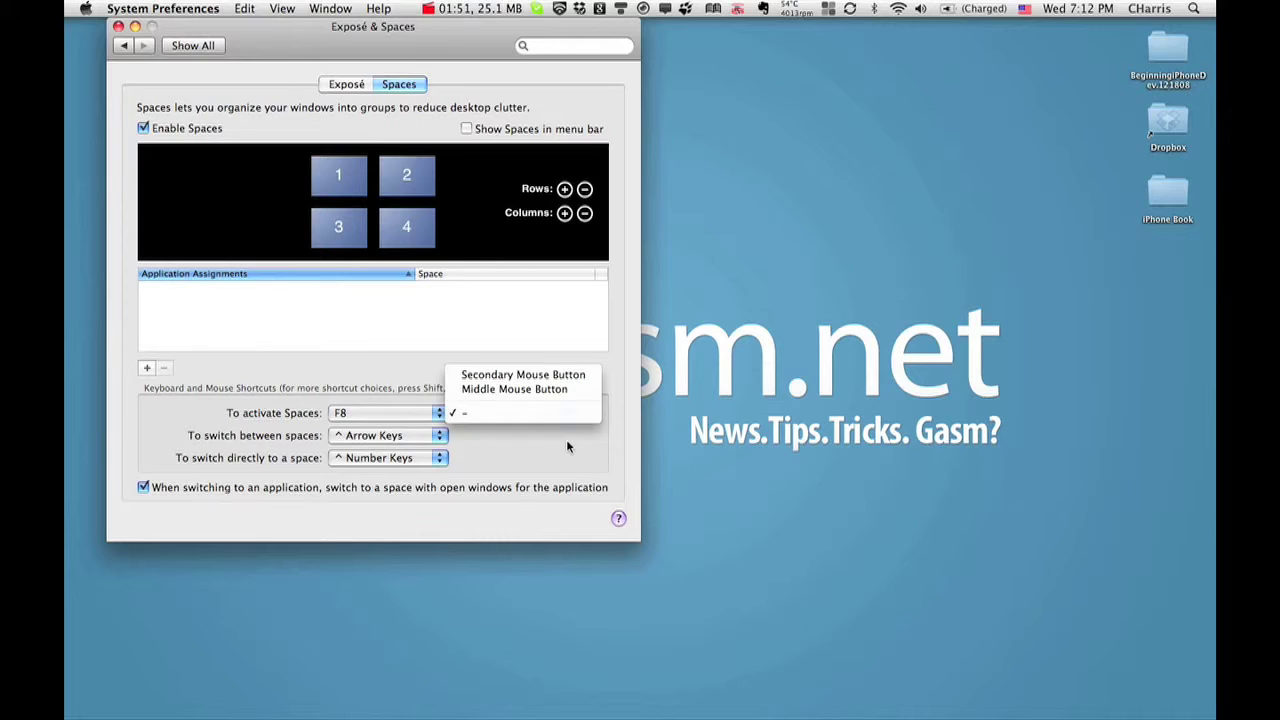
pyautogui.click(566, 439)
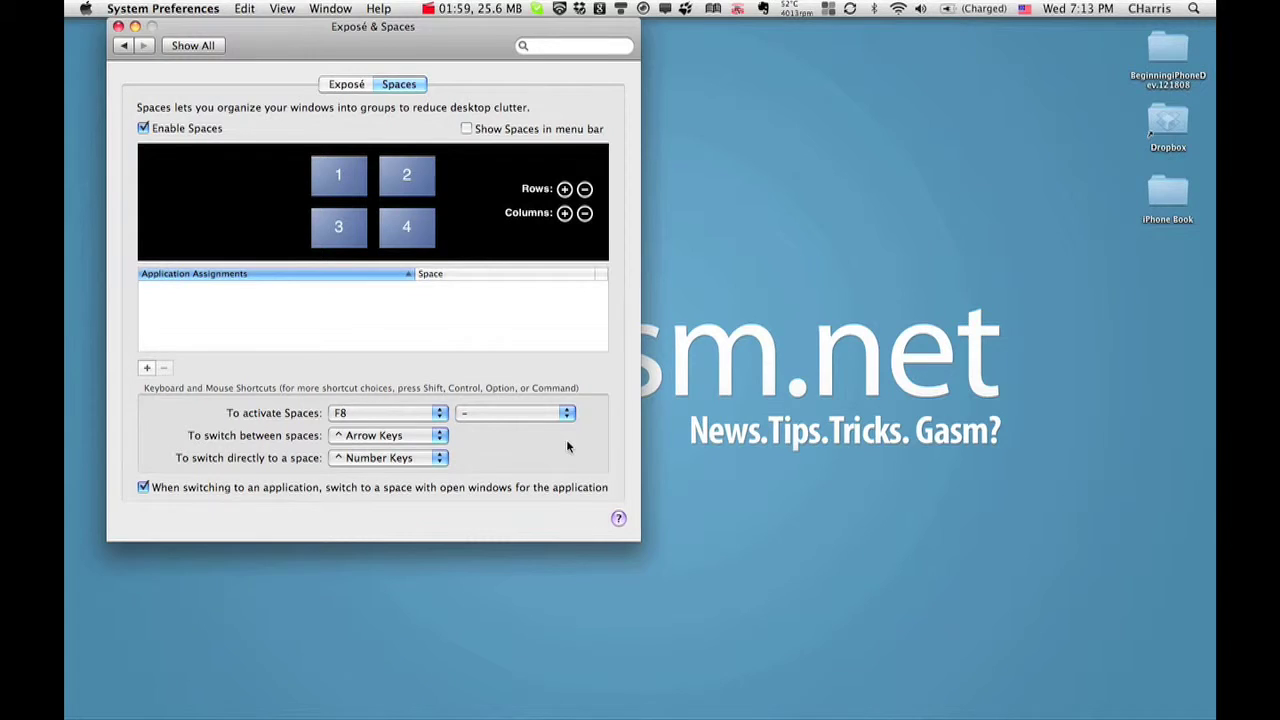
pyautogui.press('F8')
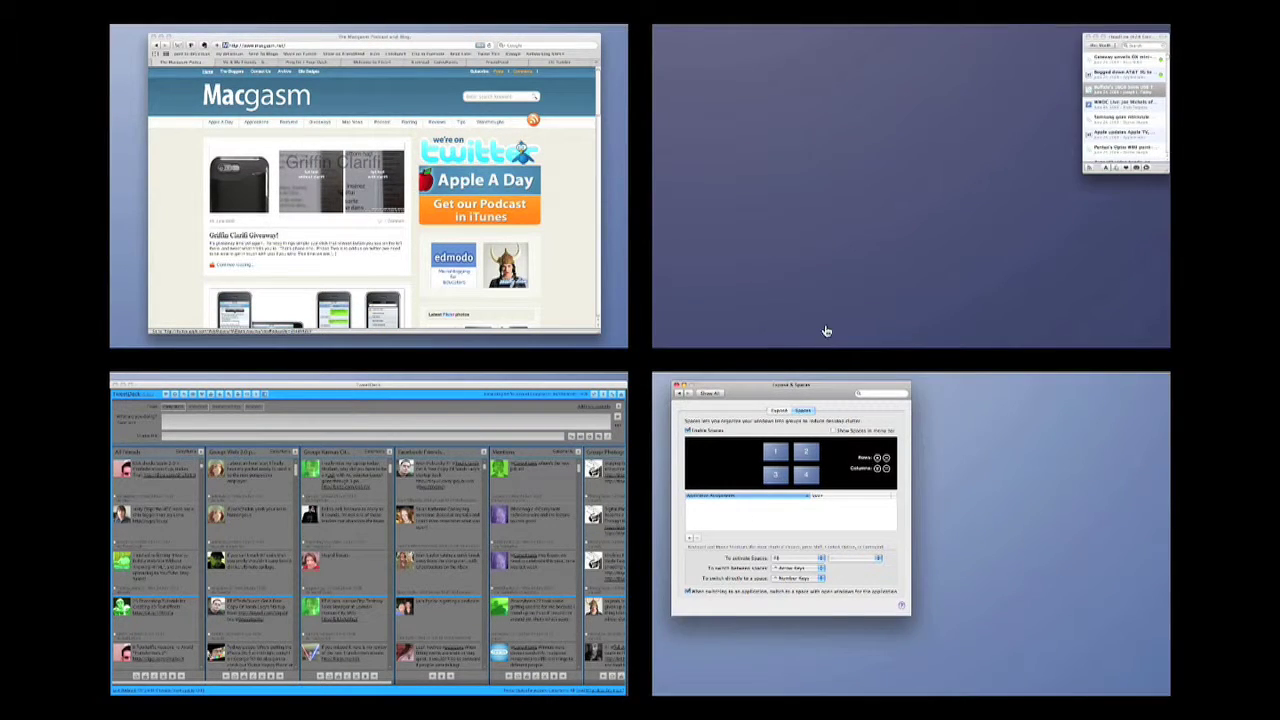
pyautogui.click(788, 398)
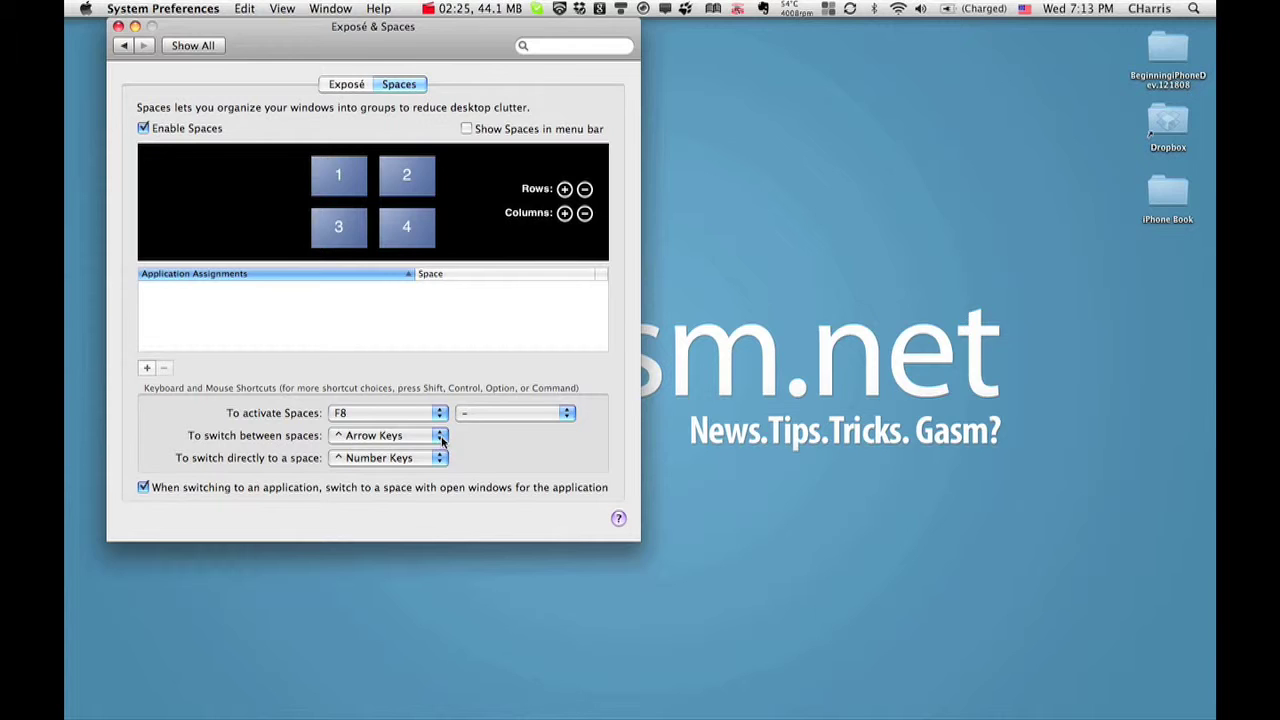
pyautogui.click(441, 437)
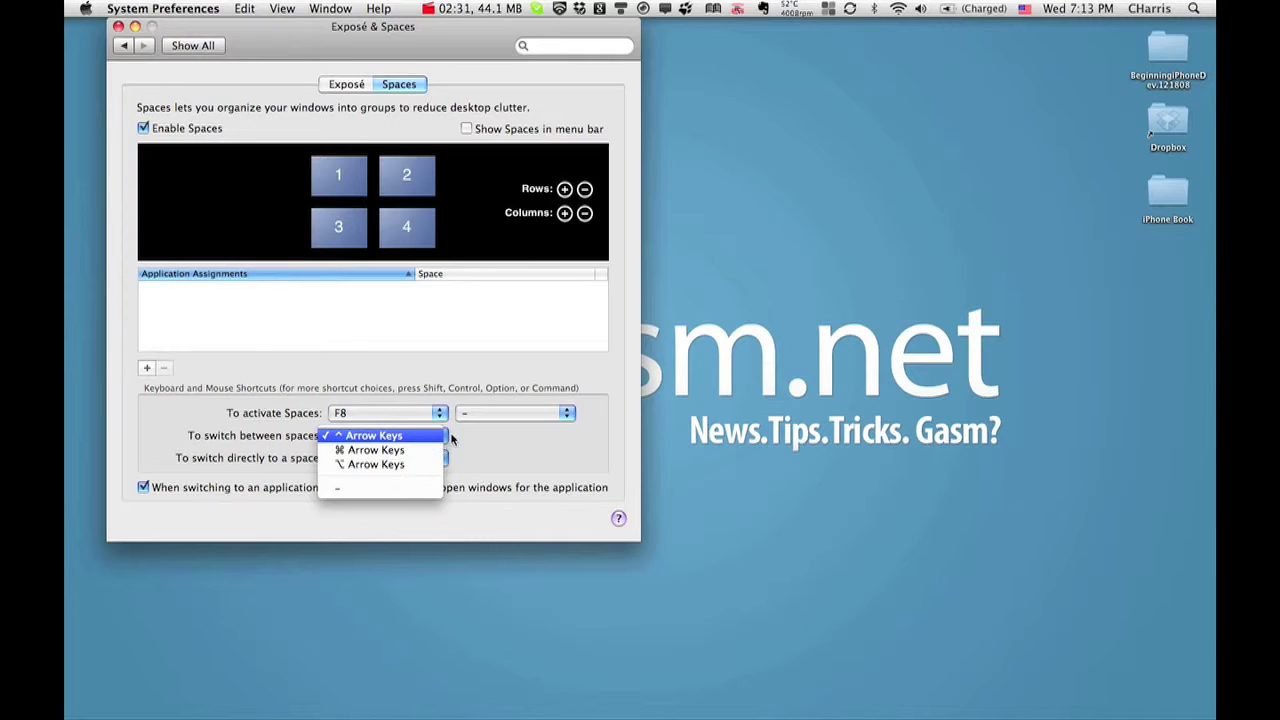
pyautogui.click(502, 441)
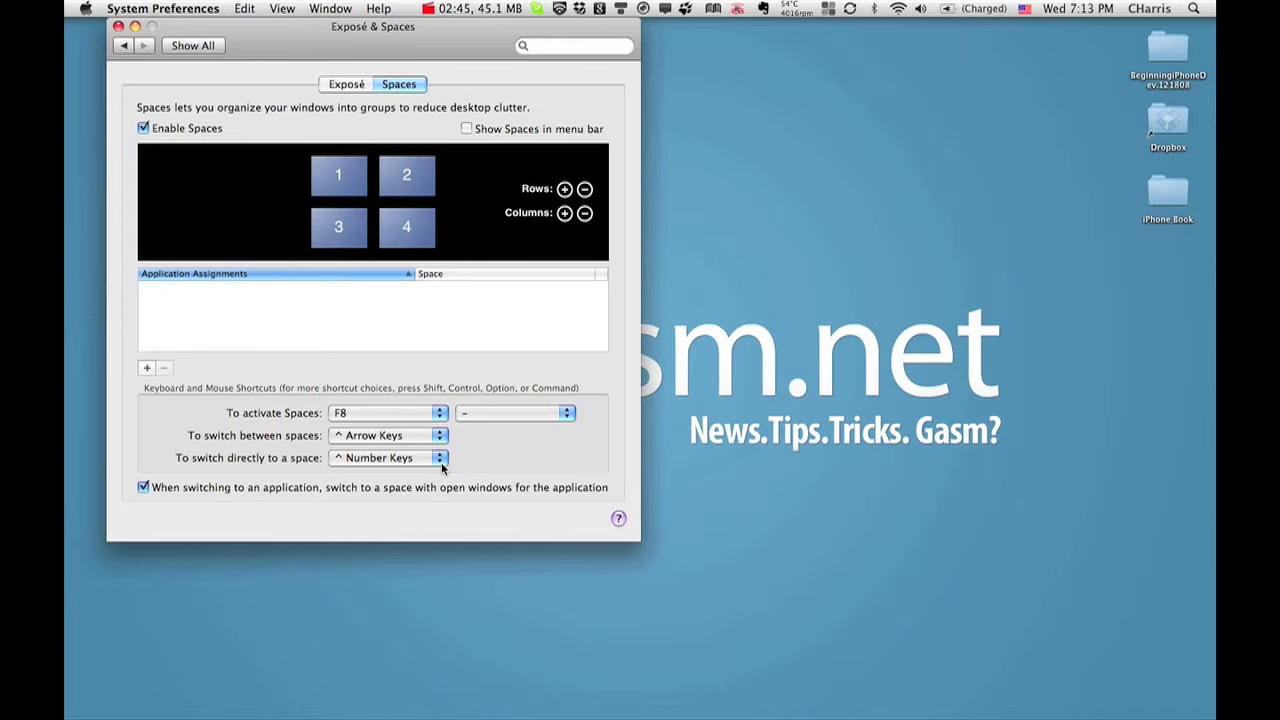
pyautogui.hotkey('ctrl', 'Up')
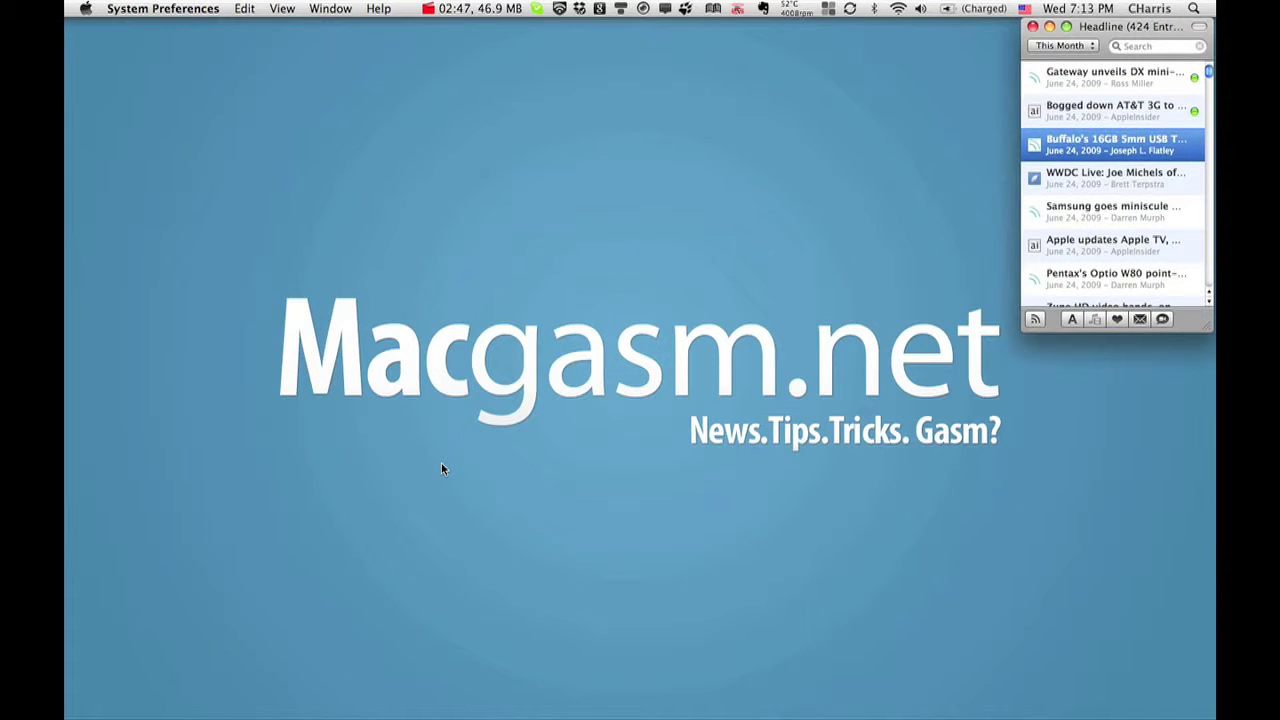
pyautogui.hotkey('ctrl', 'Down')
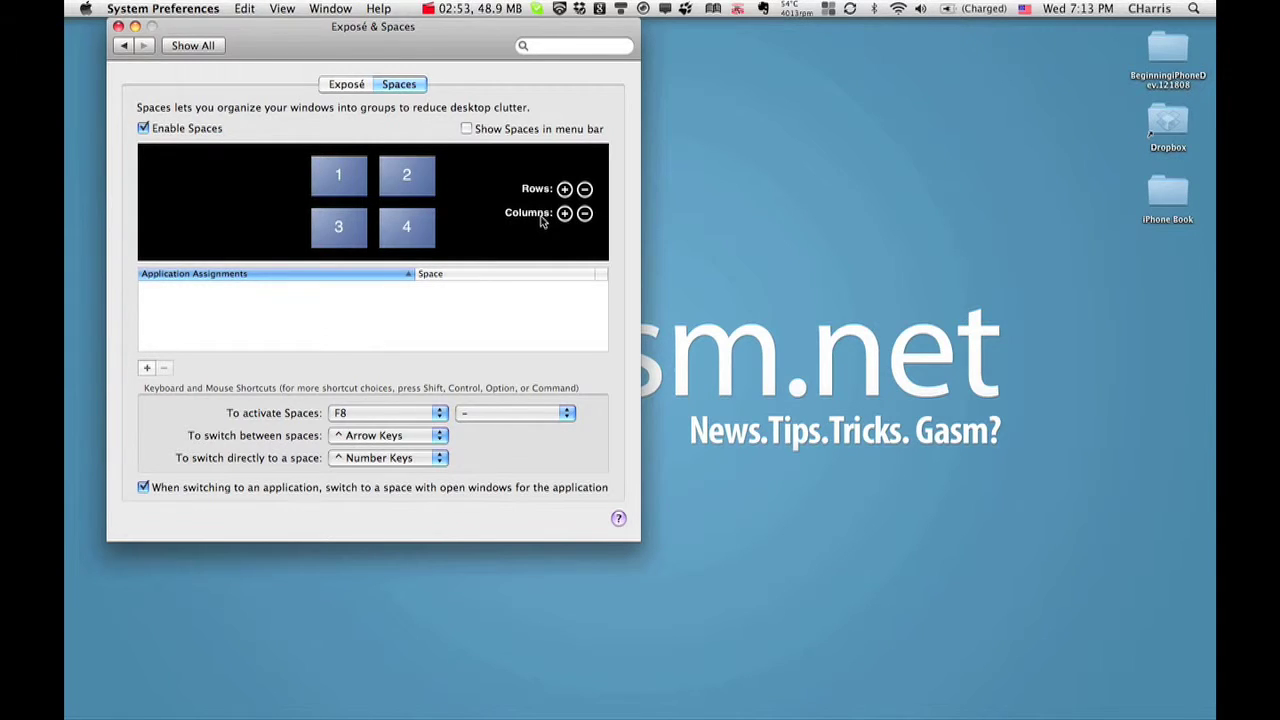
pyautogui.click(585, 190)
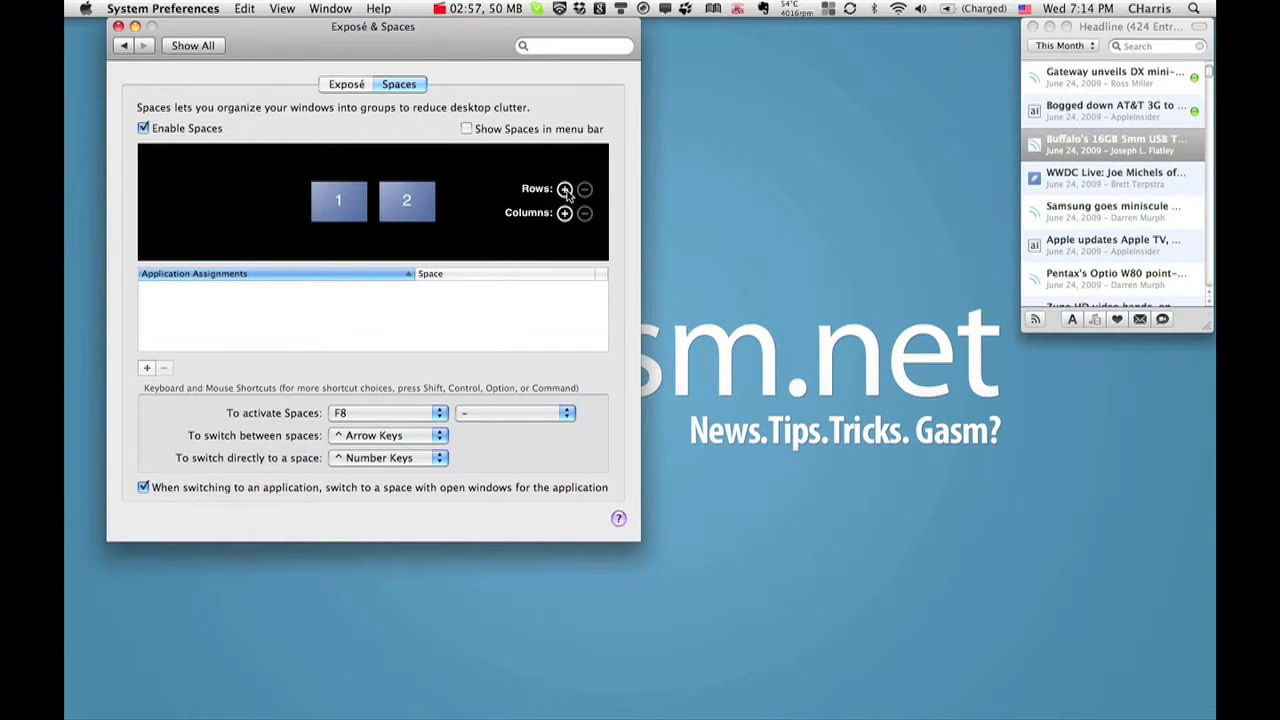
pyautogui.click(565, 190)
pyautogui.click(567, 196)
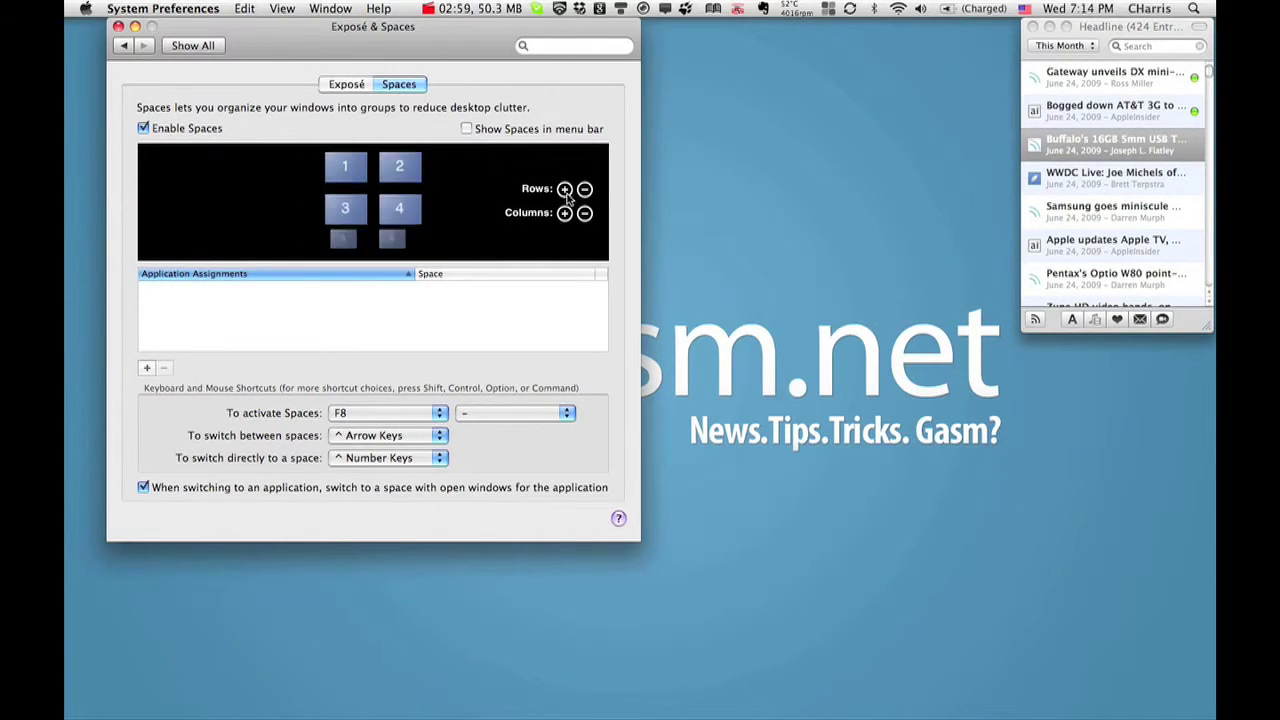
pyautogui.click(565, 190)
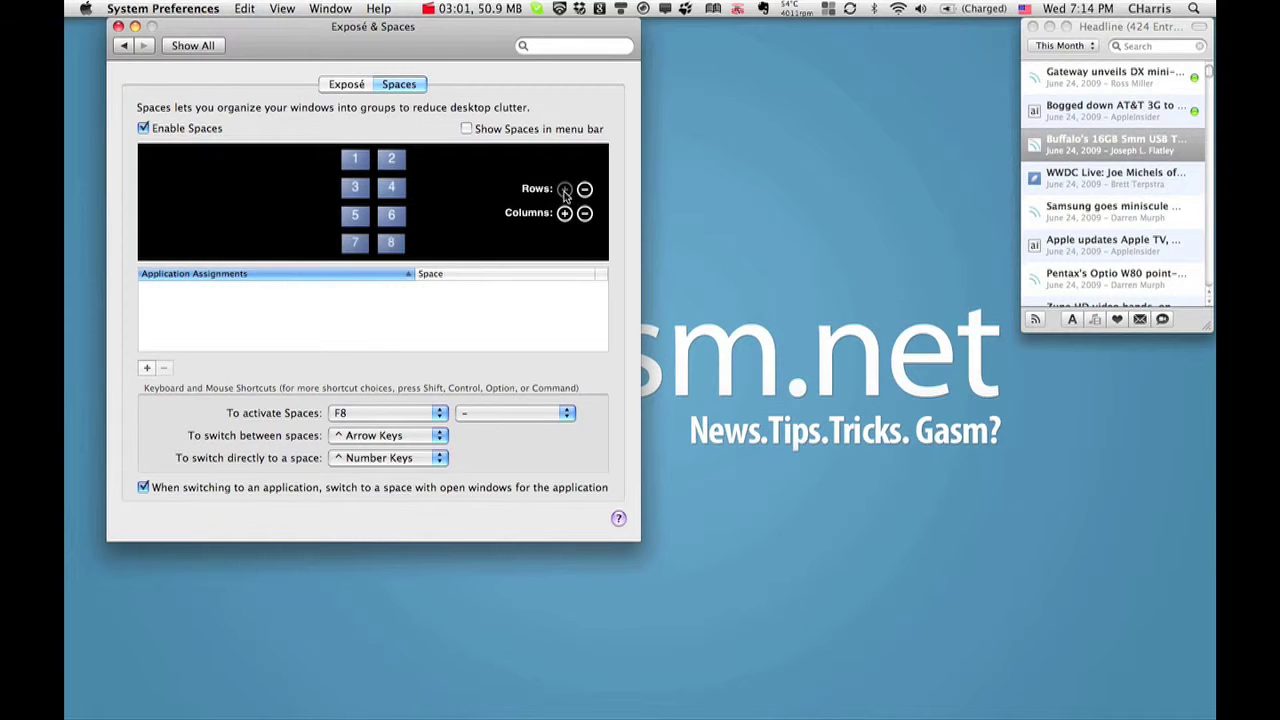
pyautogui.click(565, 213)
pyautogui.click(565, 213)
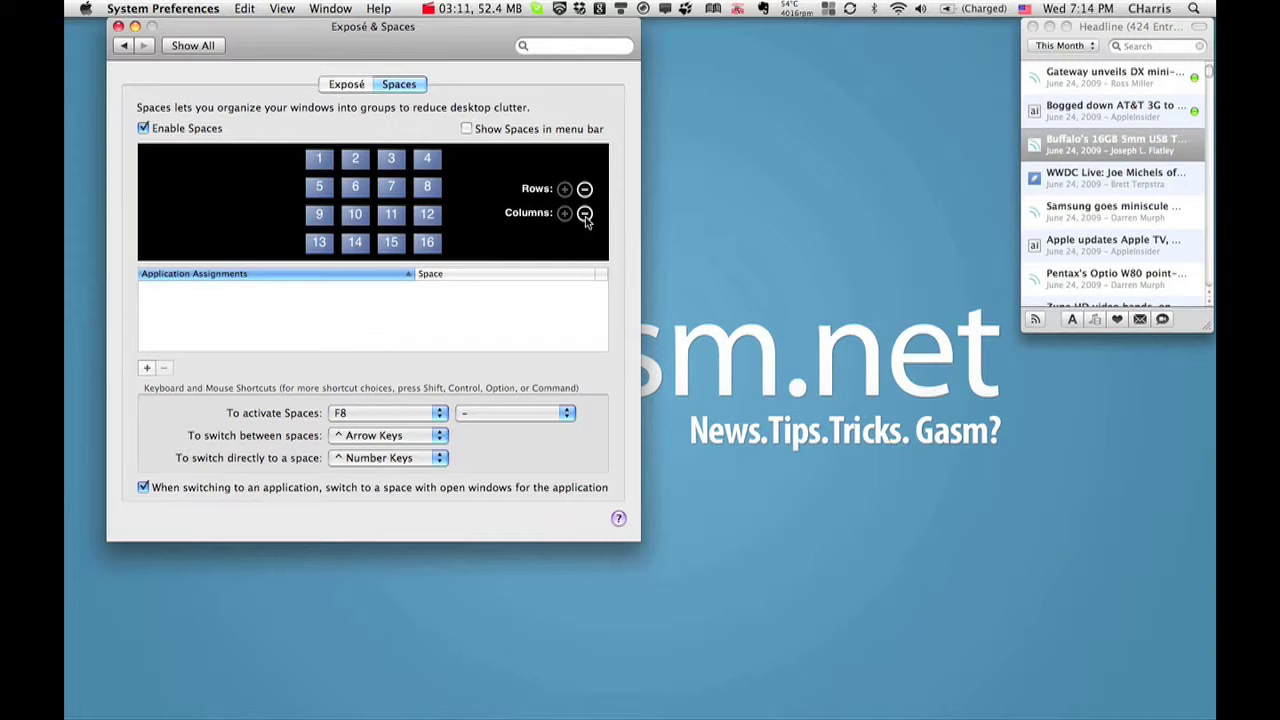
pyautogui.click(585, 213)
pyautogui.click(585, 213)
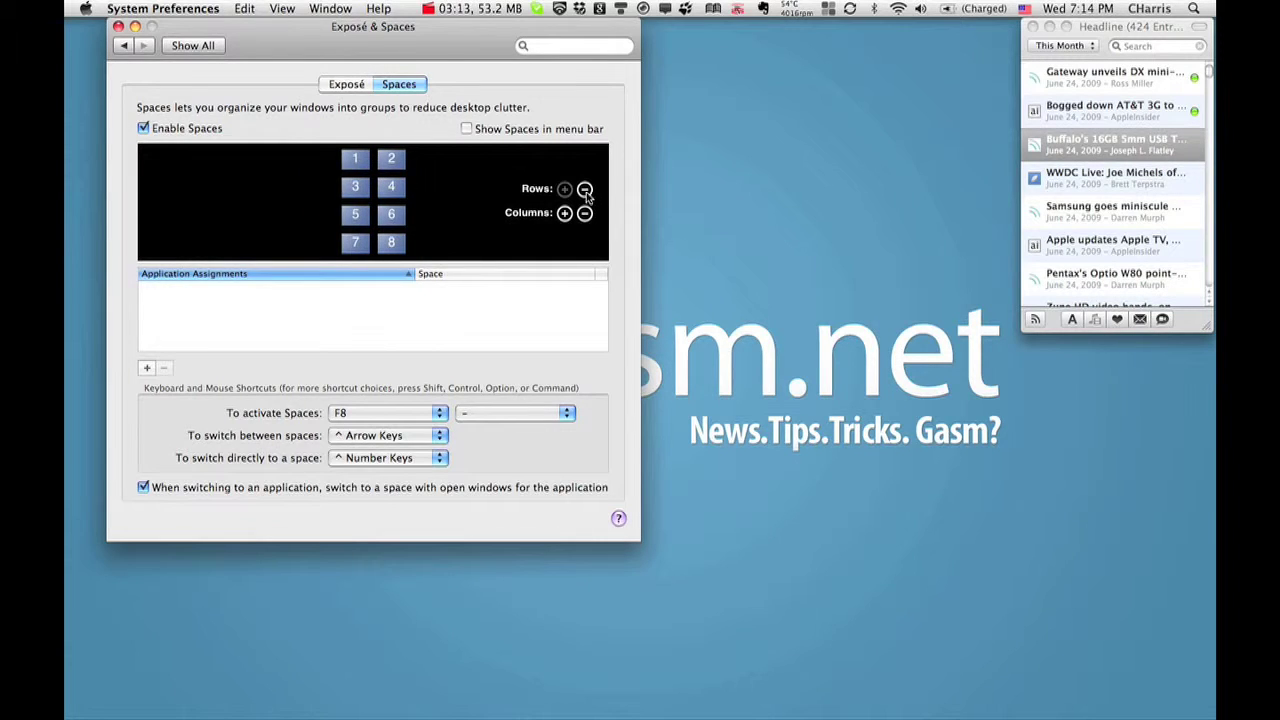
pyautogui.click(585, 190)
pyautogui.click(585, 190)
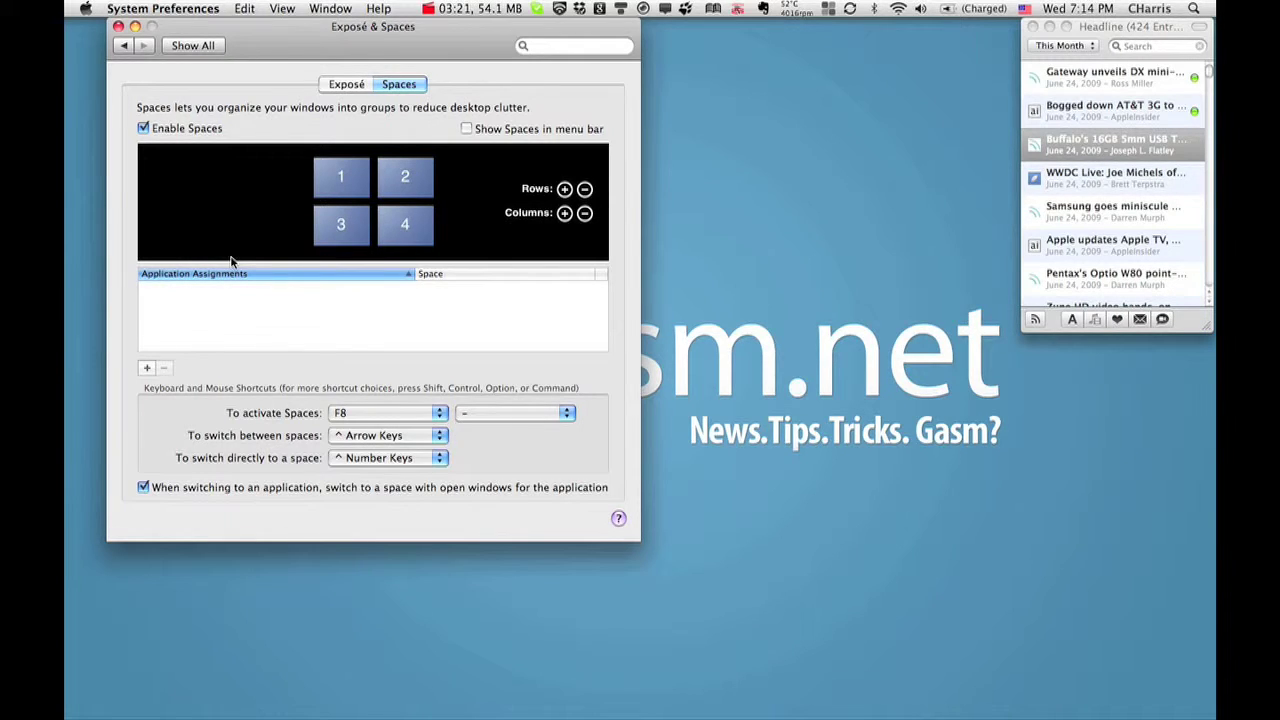
# Add TweetDeck to Application Assignments and assign it to Space 3.
pyautogui.click(147, 369)
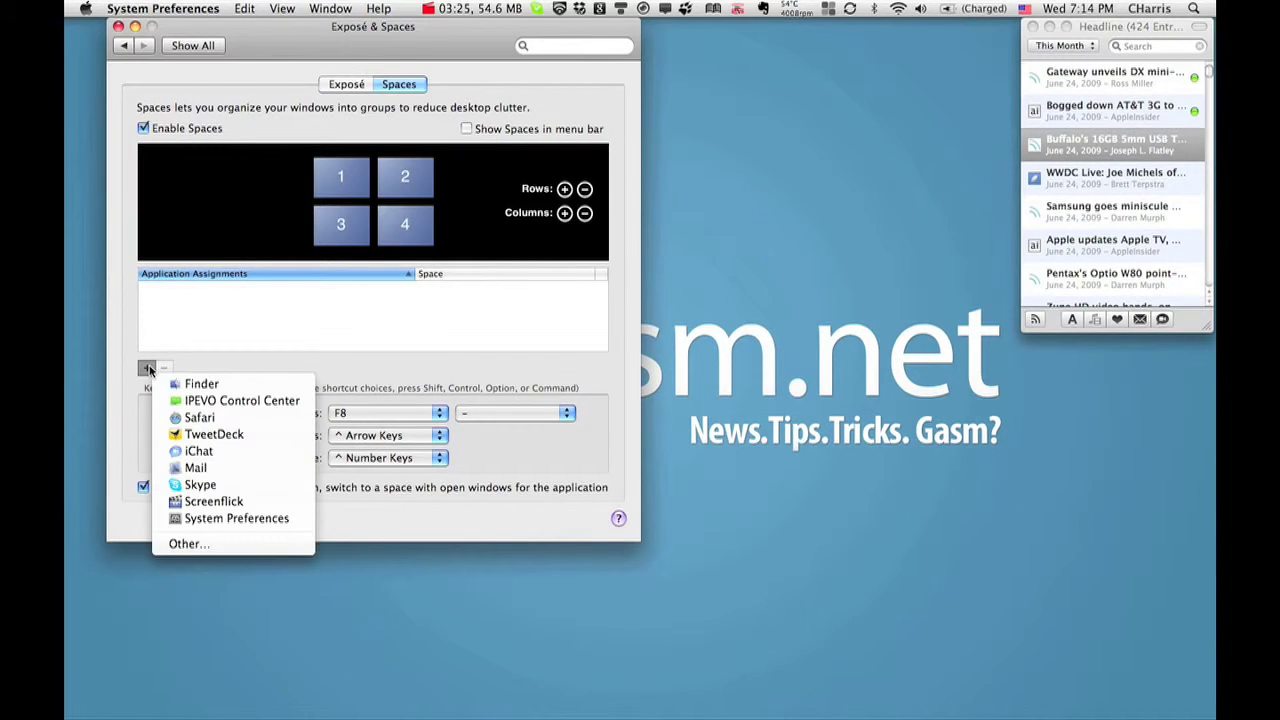
pyautogui.click(188, 436)
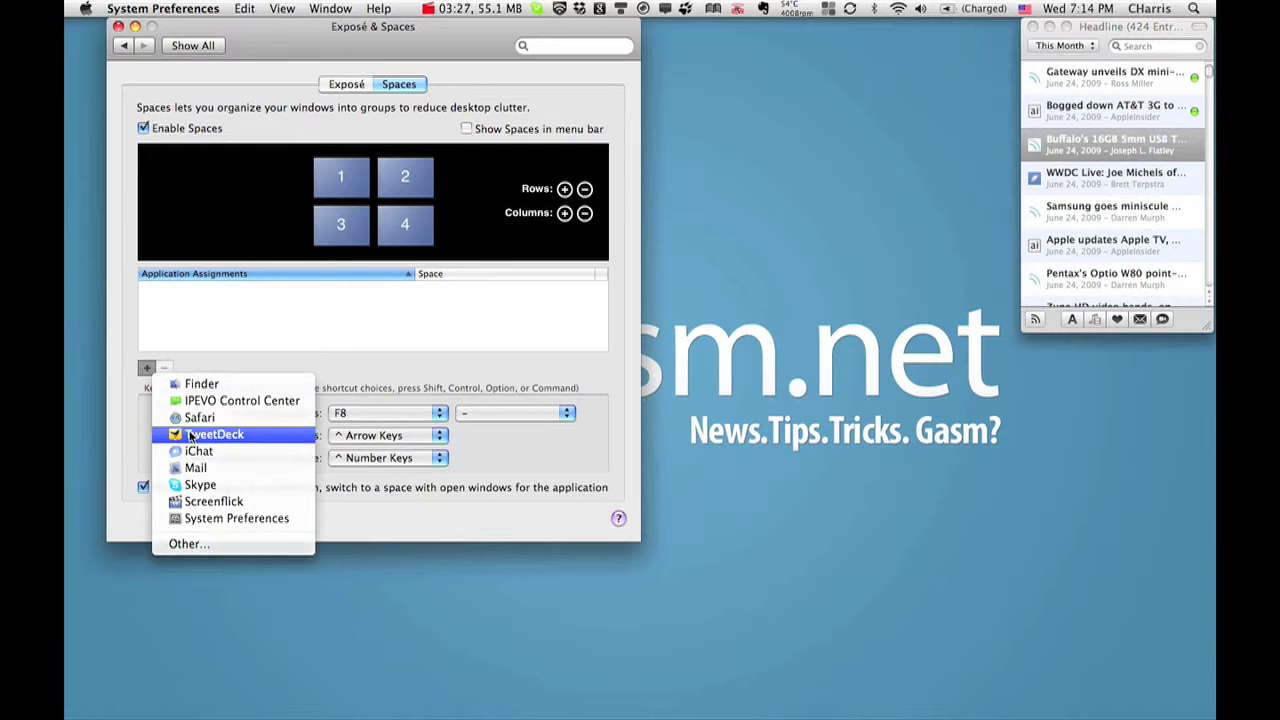
pyautogui.click(590, 290)
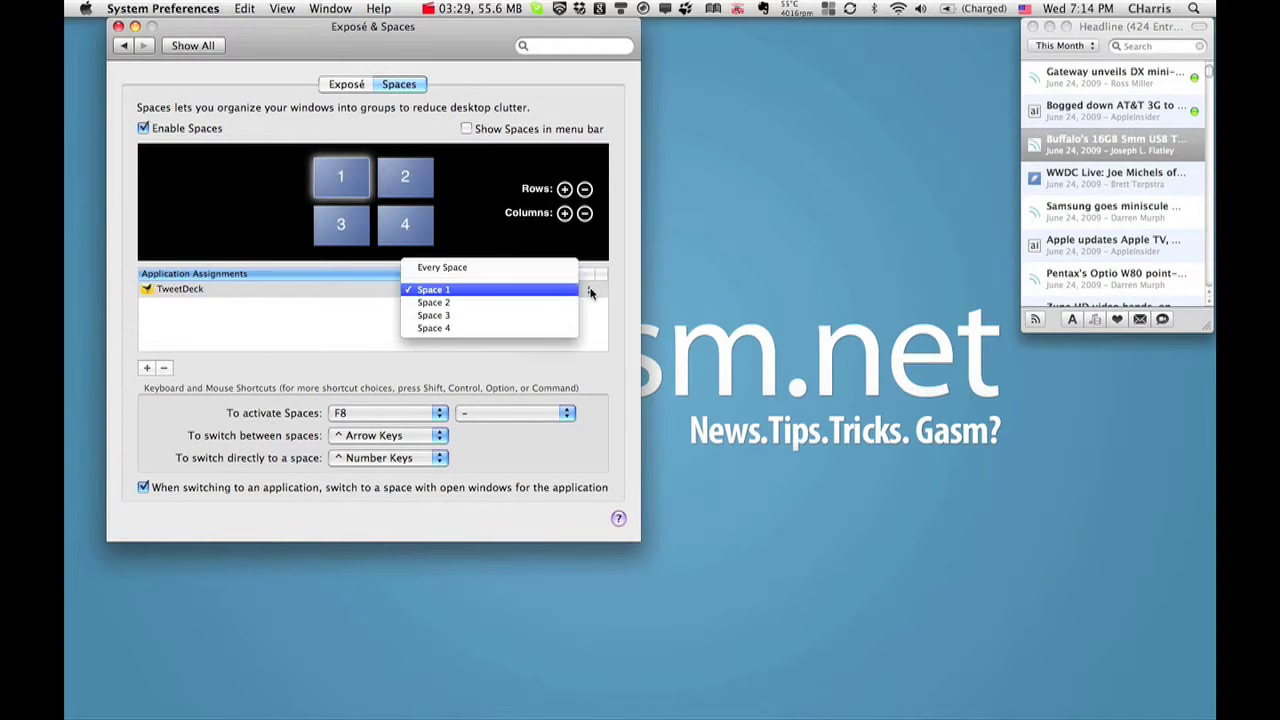
pyautogui.click(534, 315)
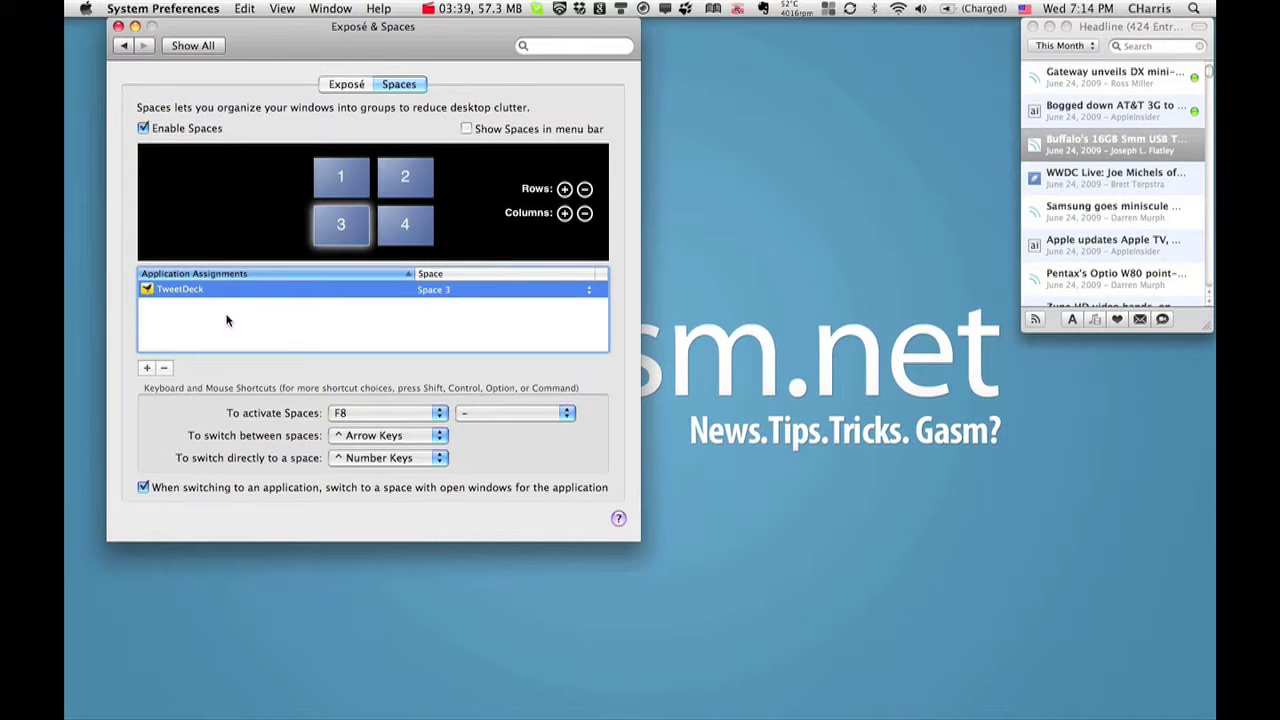
# Add Safari to the assignments and move TweetDeck to Space 1.
pyautogui.click(147, 370)
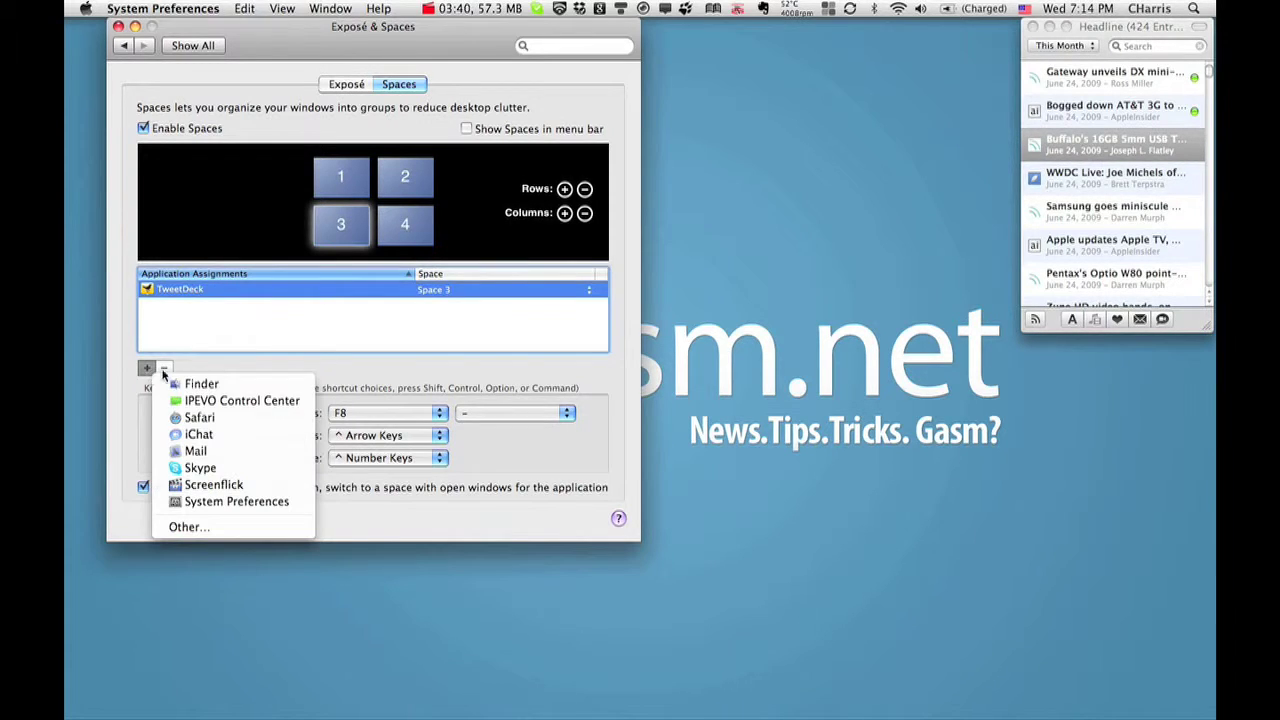
pyautogui.click(216, 418)
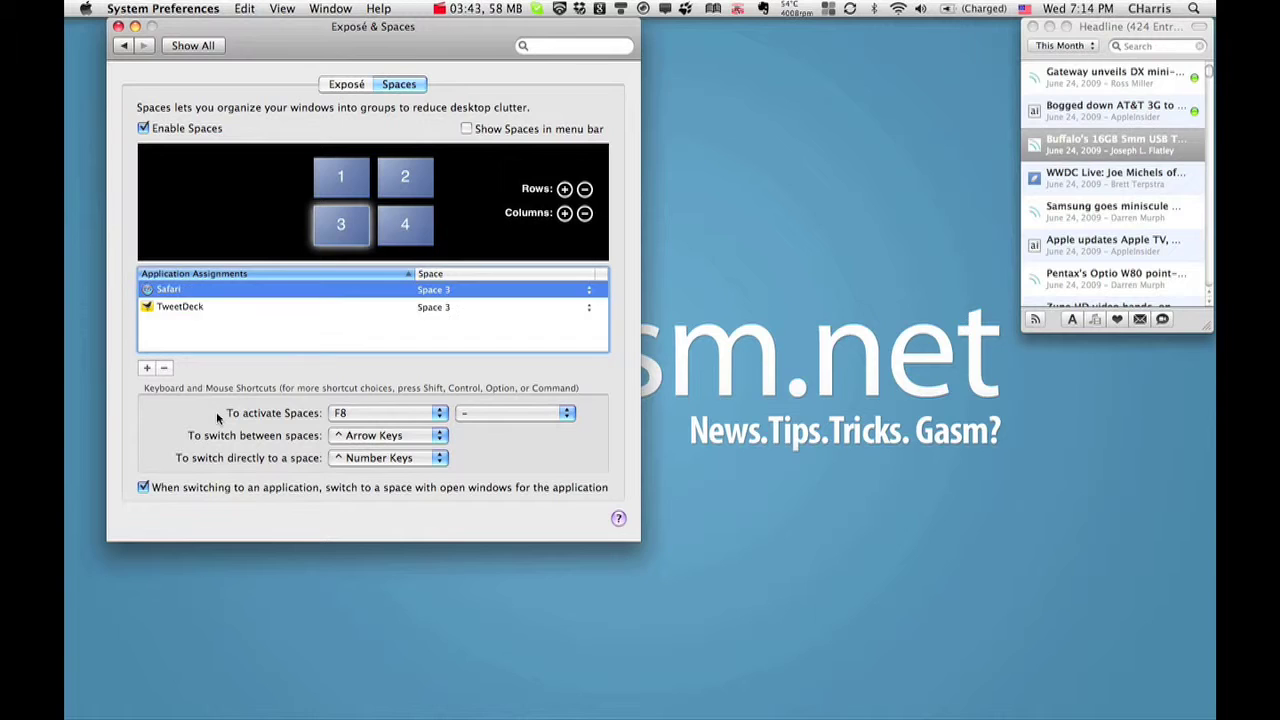
pyautogui.click(588, 310)
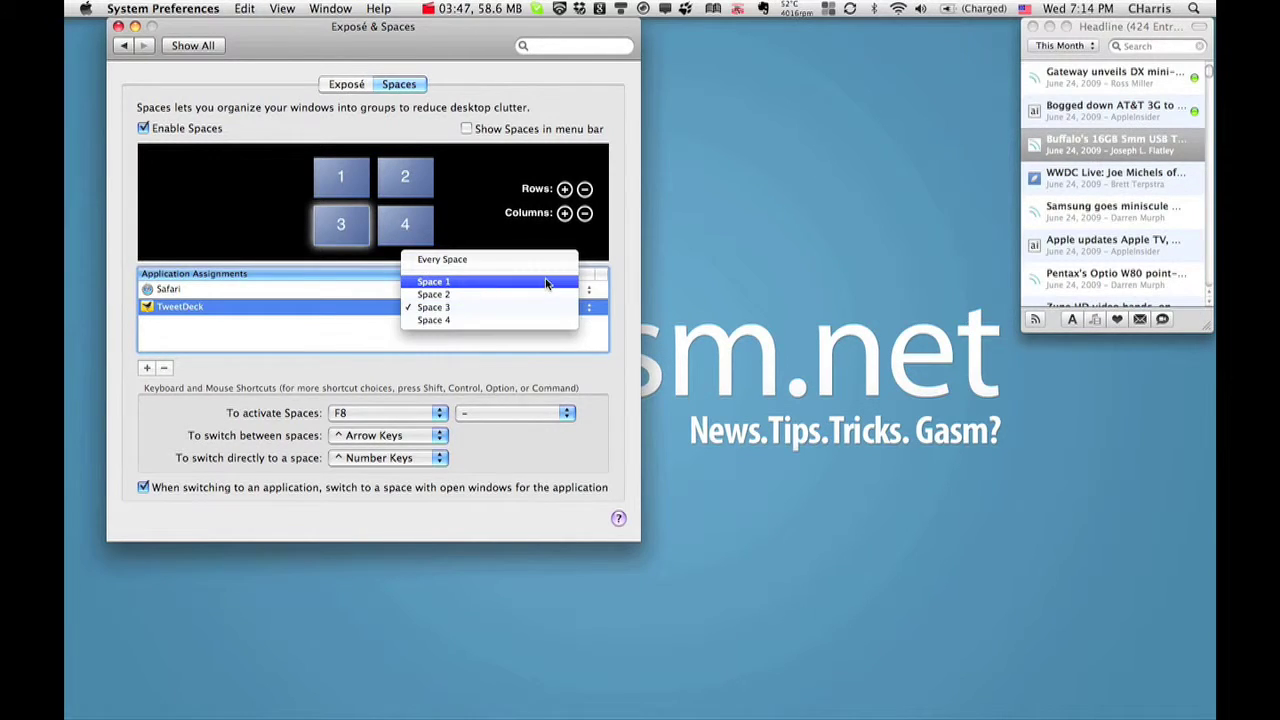
pyautogui.click(546, 285)
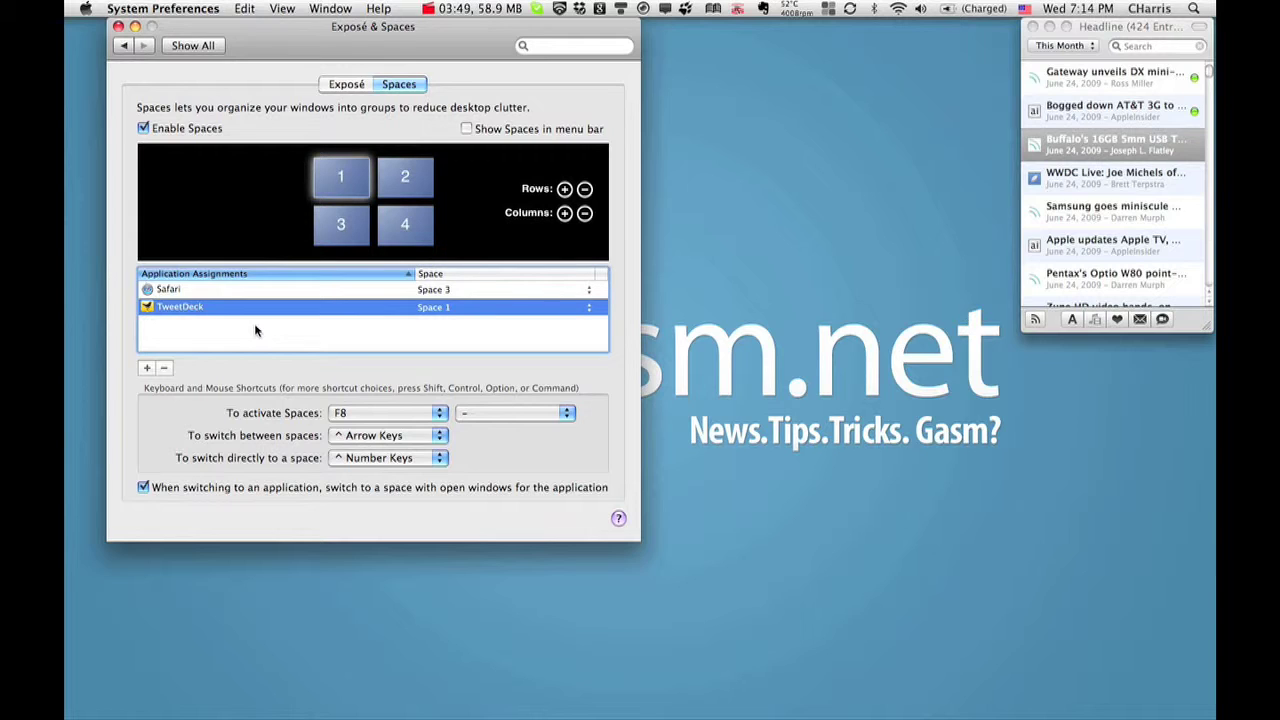
# Add iChat assigned to Every Space, then close System Preferences.
pyautogui.click(148, 369)
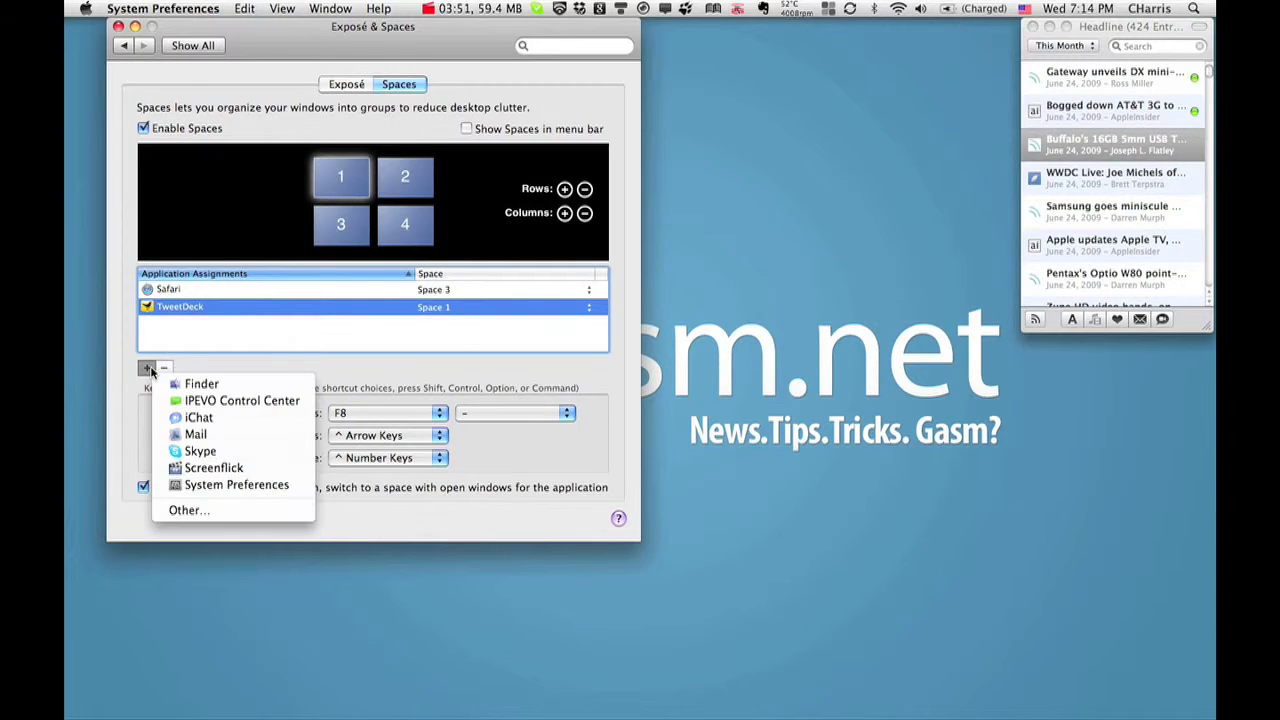
pyautogui.click(200, 418)
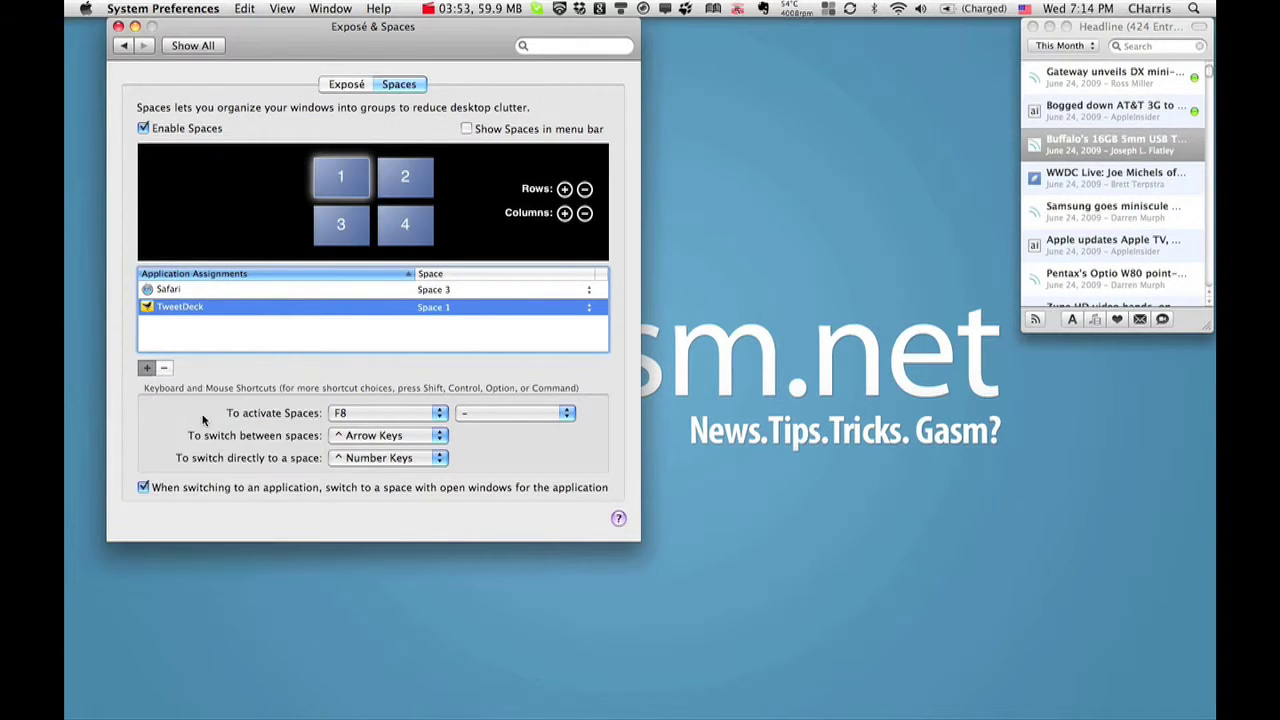
pyautogui.click(589, 290)
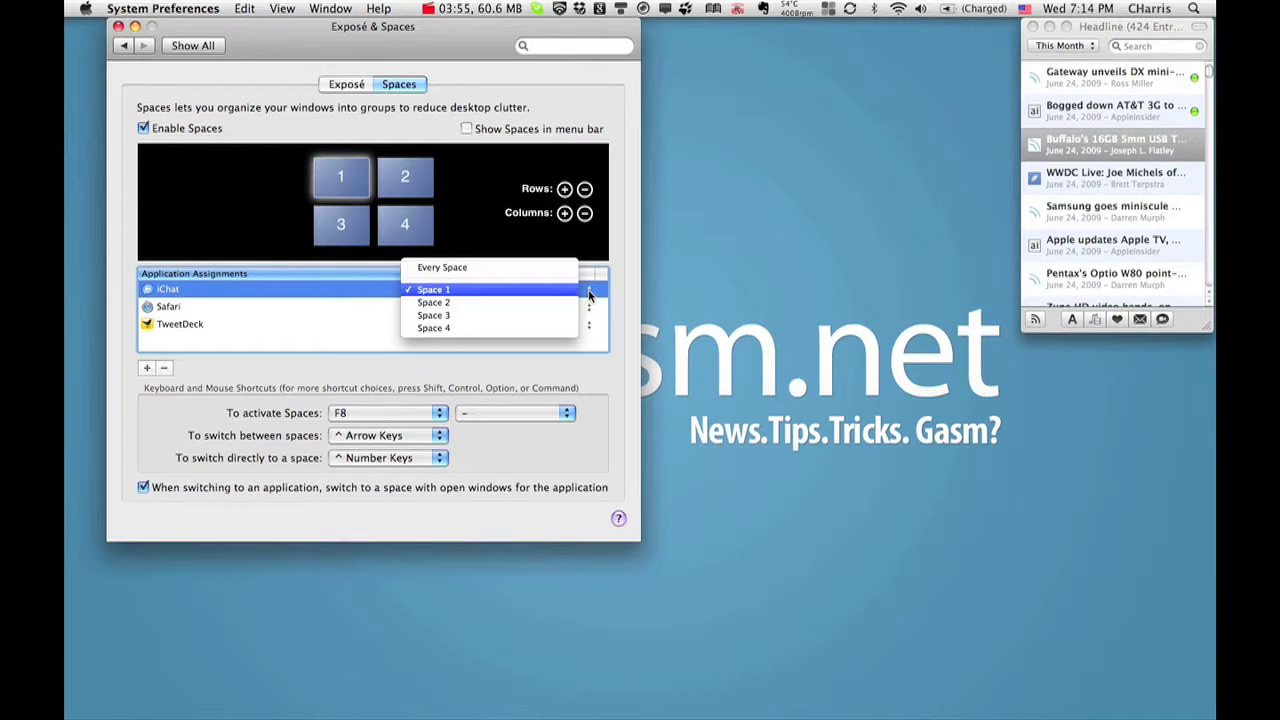
pyautogui.click(559, 273)
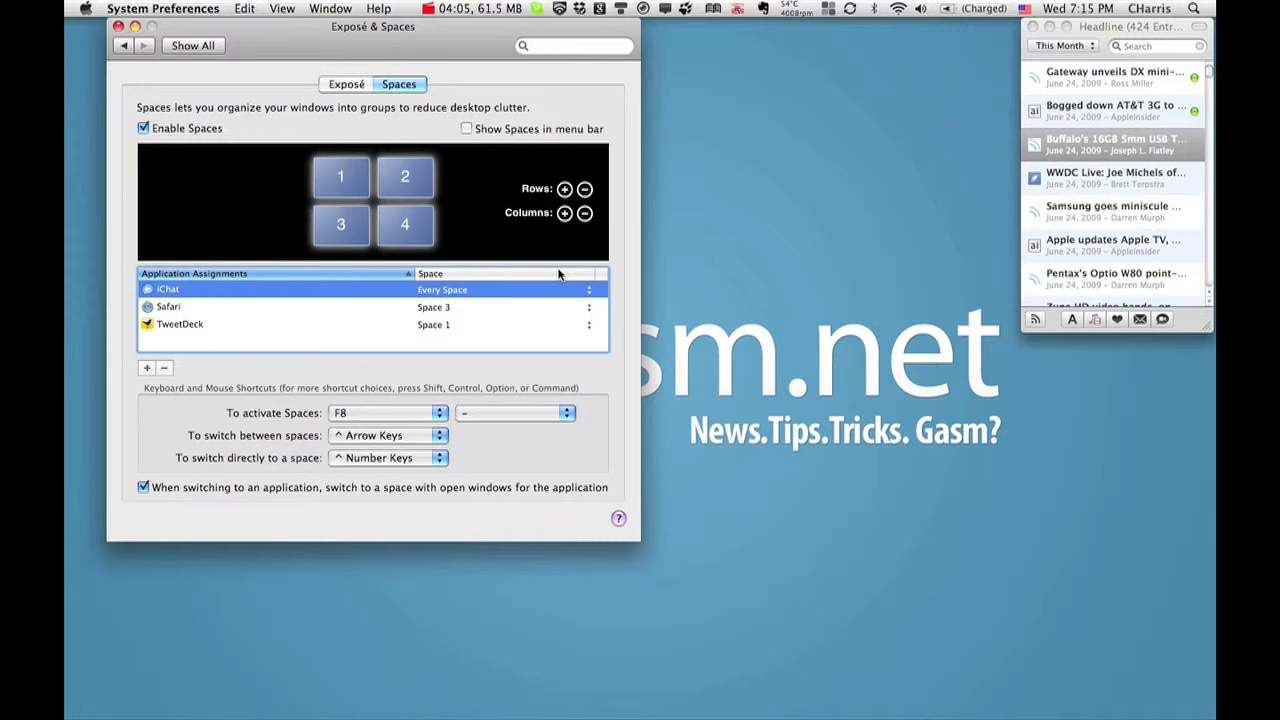
pyautogui.moveTo(66, 240)
pyautogui.click(118, 27)
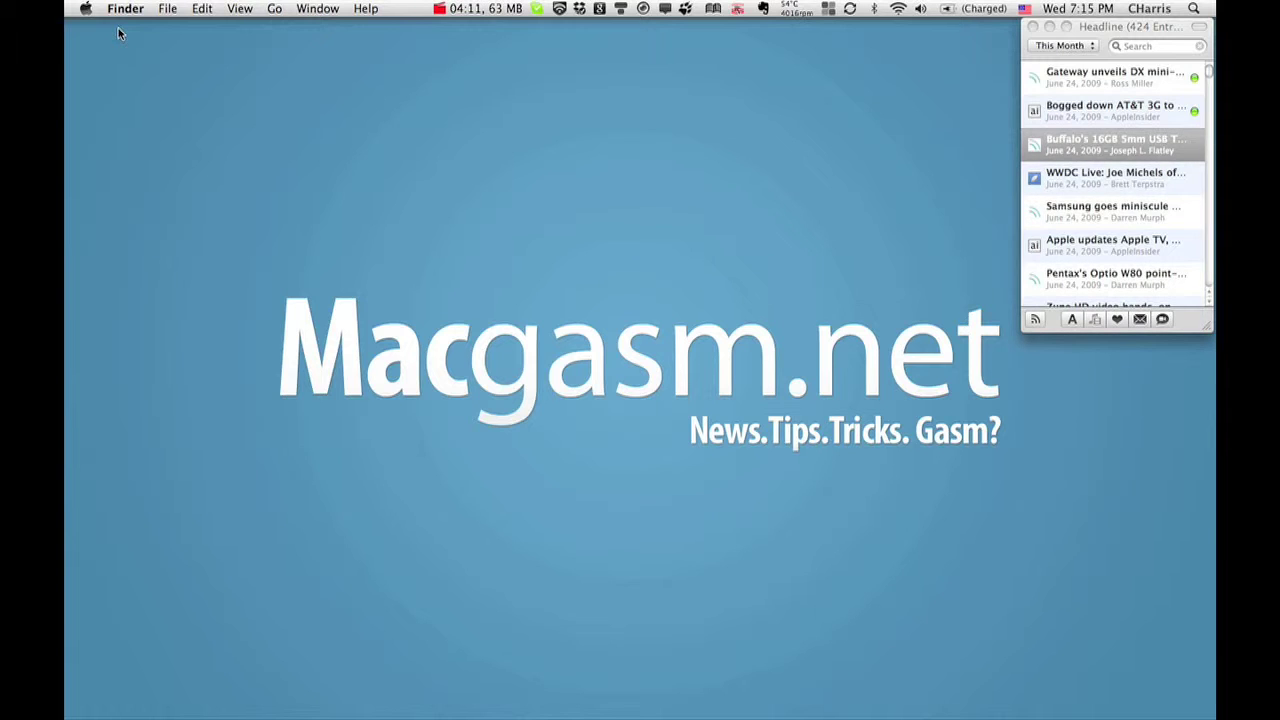
# Switch through TweetDeck and Safari, then move to the top-right Headline reader space.
pyautogui.press('super+Tab')
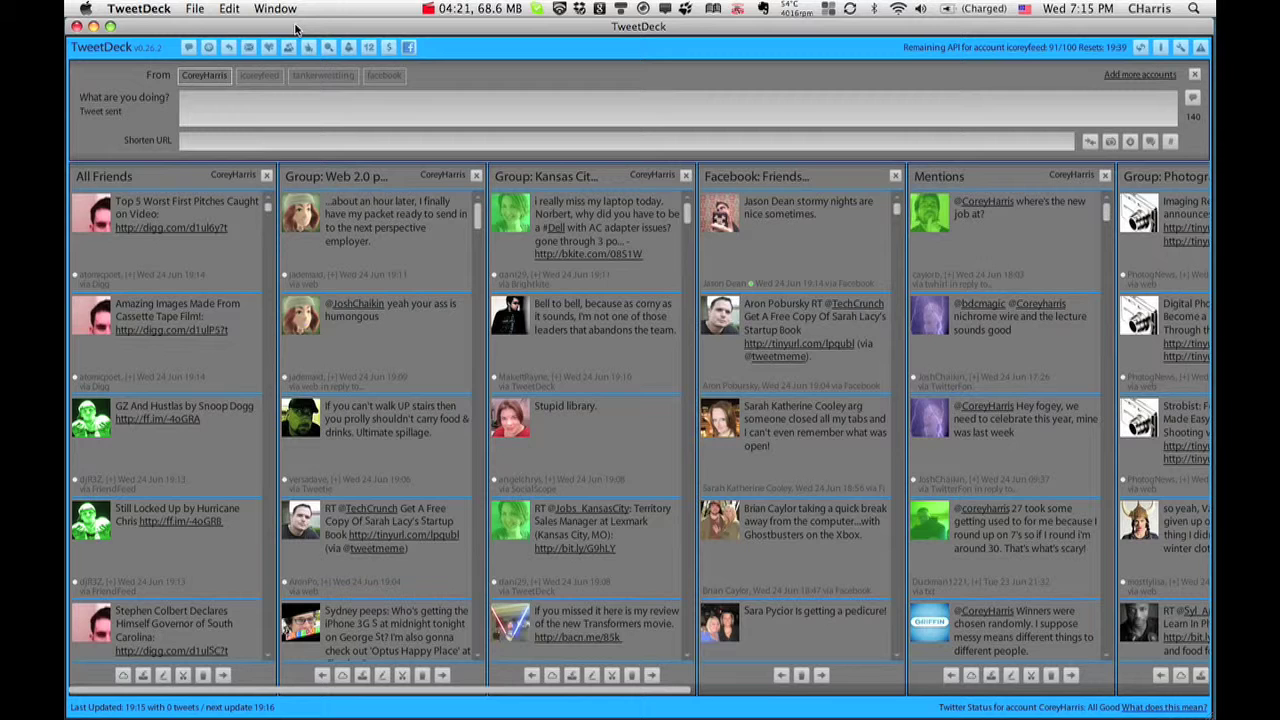
pyautogui.press('super+Tab')
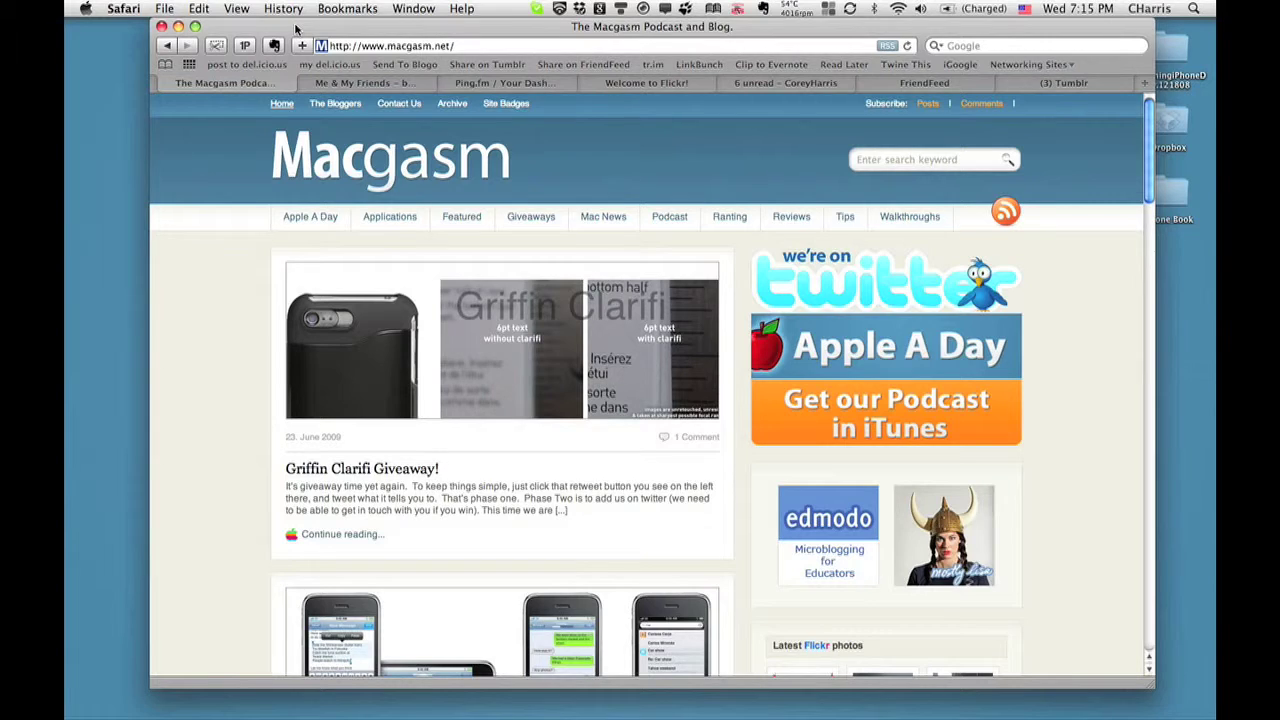
pyautogui.hotkey('ctrl', 'Right')
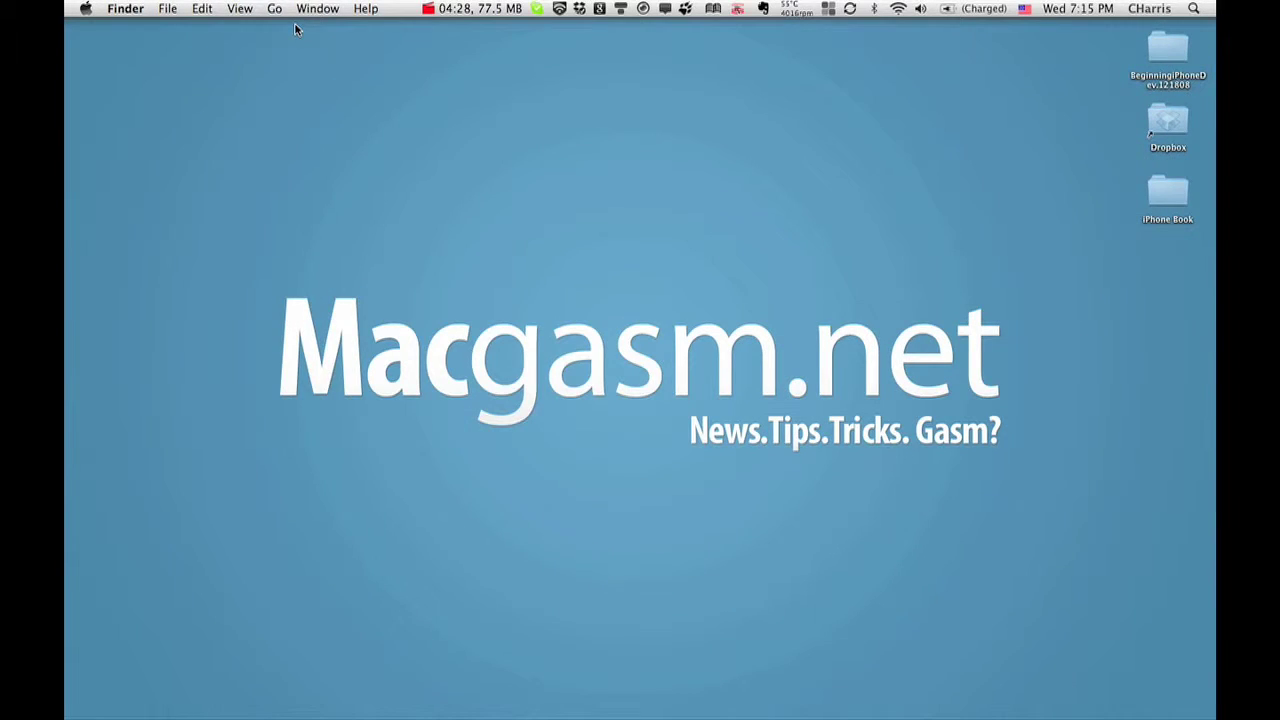
pyautogui.hotkey('ctrl', 'Up')
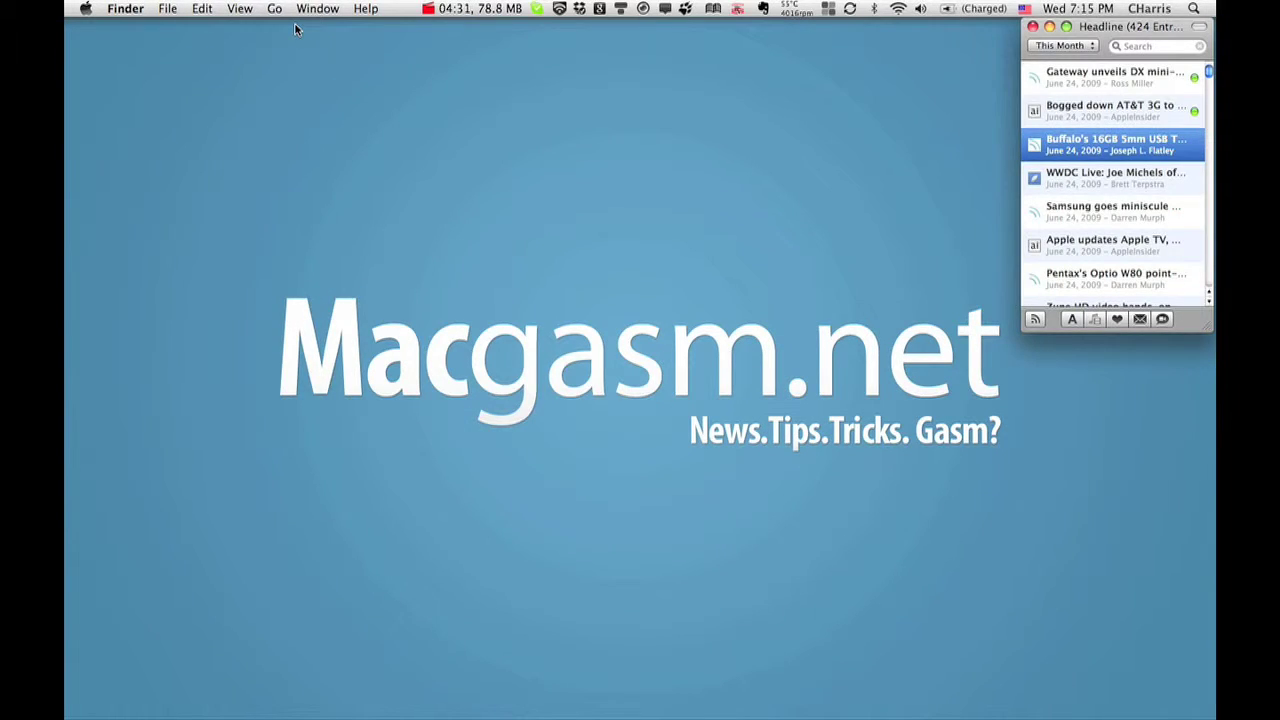
# Launch iChat, check its buddy list appears in every space, then close the buddy list.
pyautogui.moveTo(66, 160)
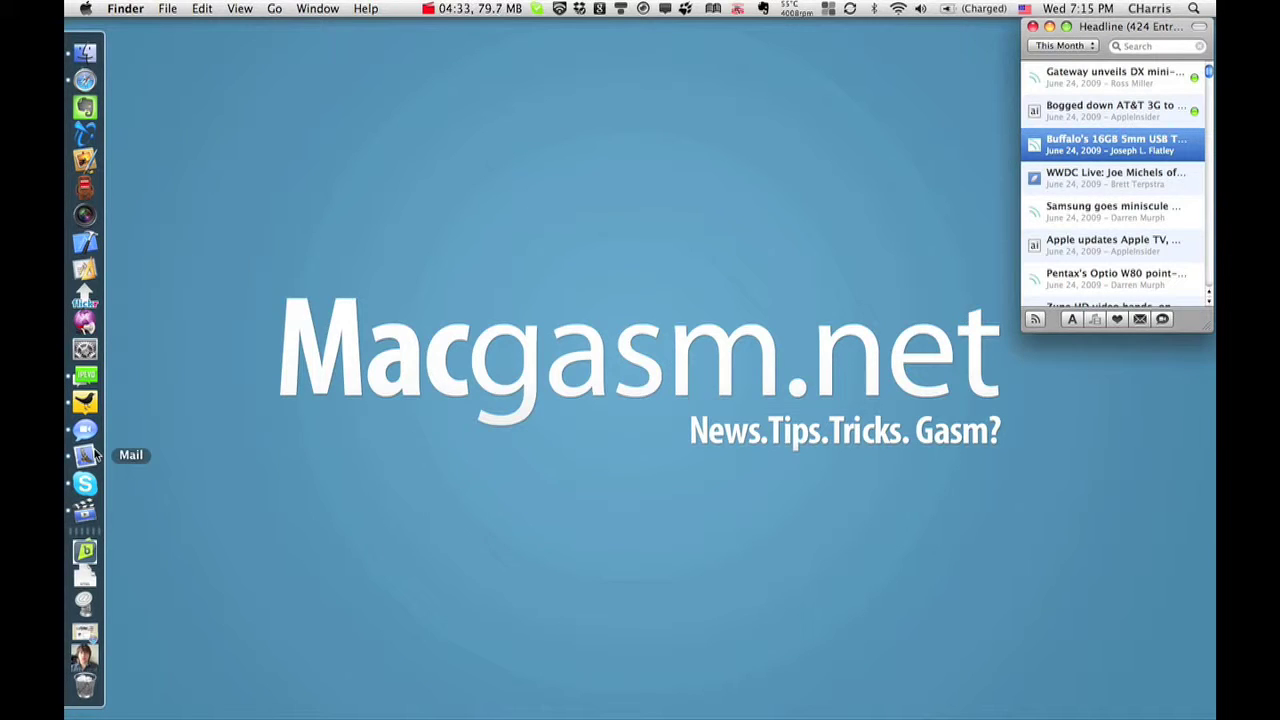
pyautogui.click(88, 432)
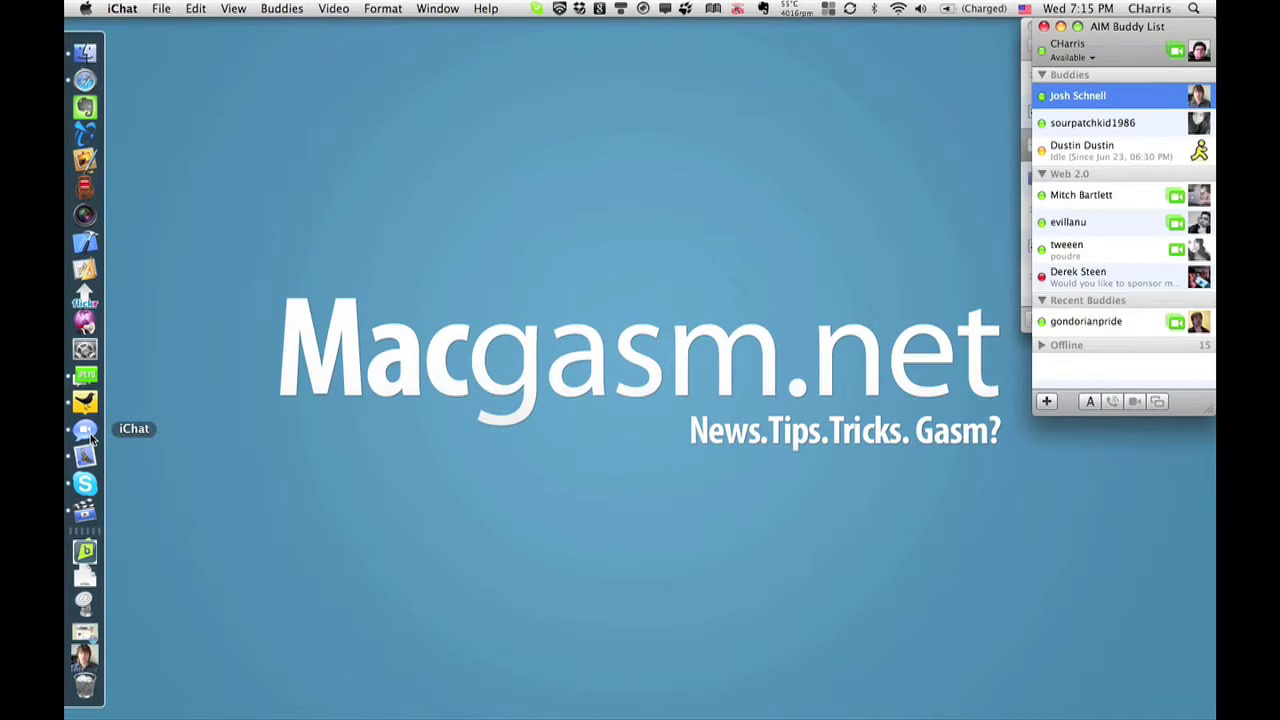
pyautogui.hotkey('ctrl', 'Left')
pyautogui.hotkey('ctrl', 'Down')
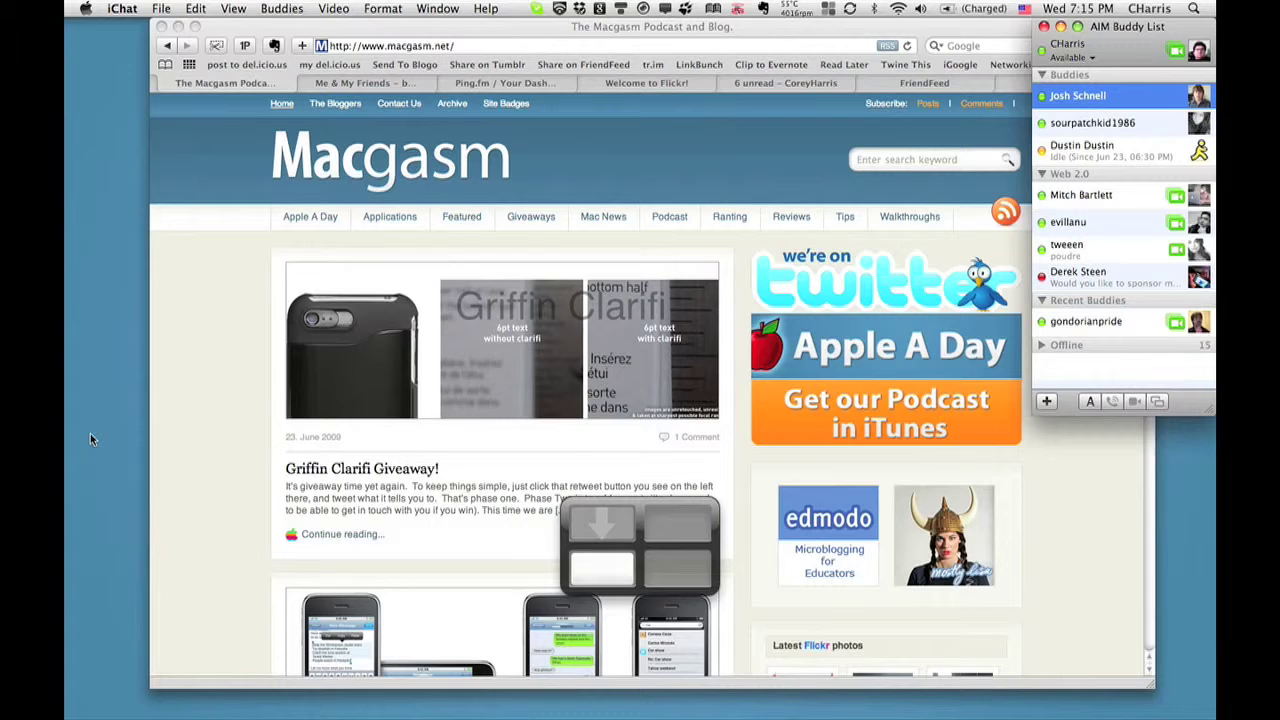
pyautogui.hotkey('ctrl', 'Right')
pyautogui.hotkey('ctrl', 'Up')
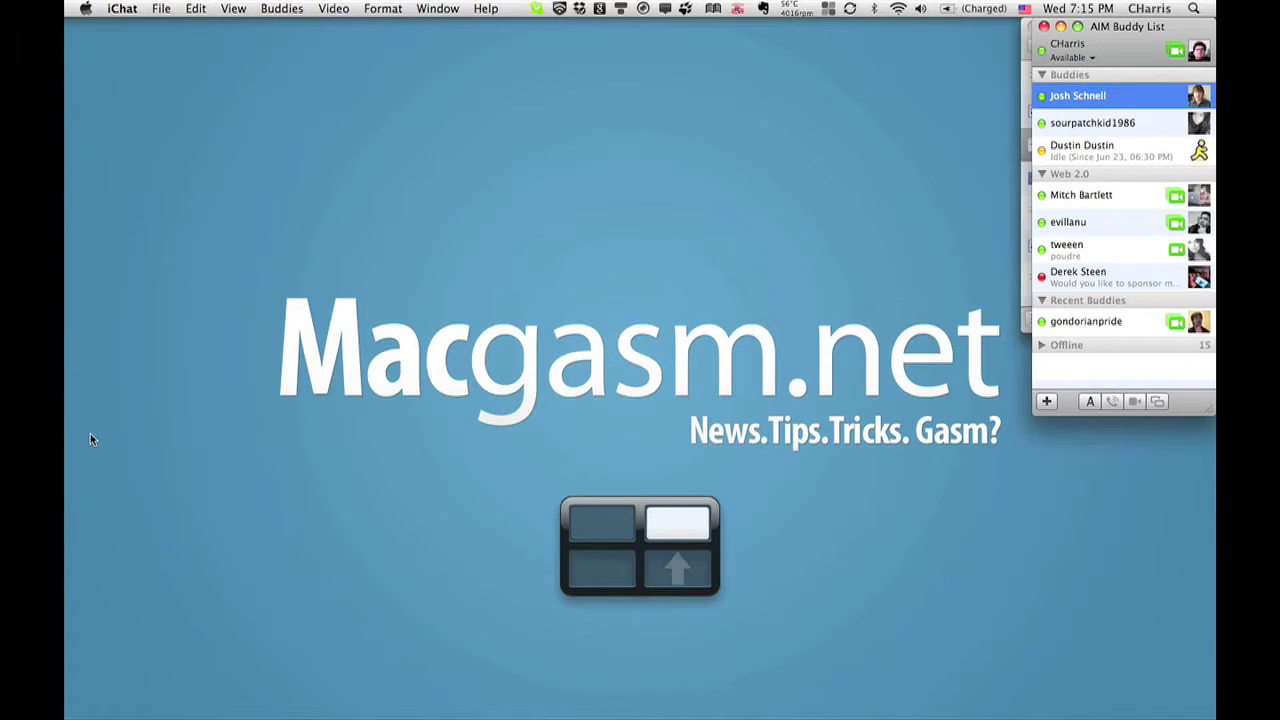
pyautogui.hotkey('ctrl', 'Down')
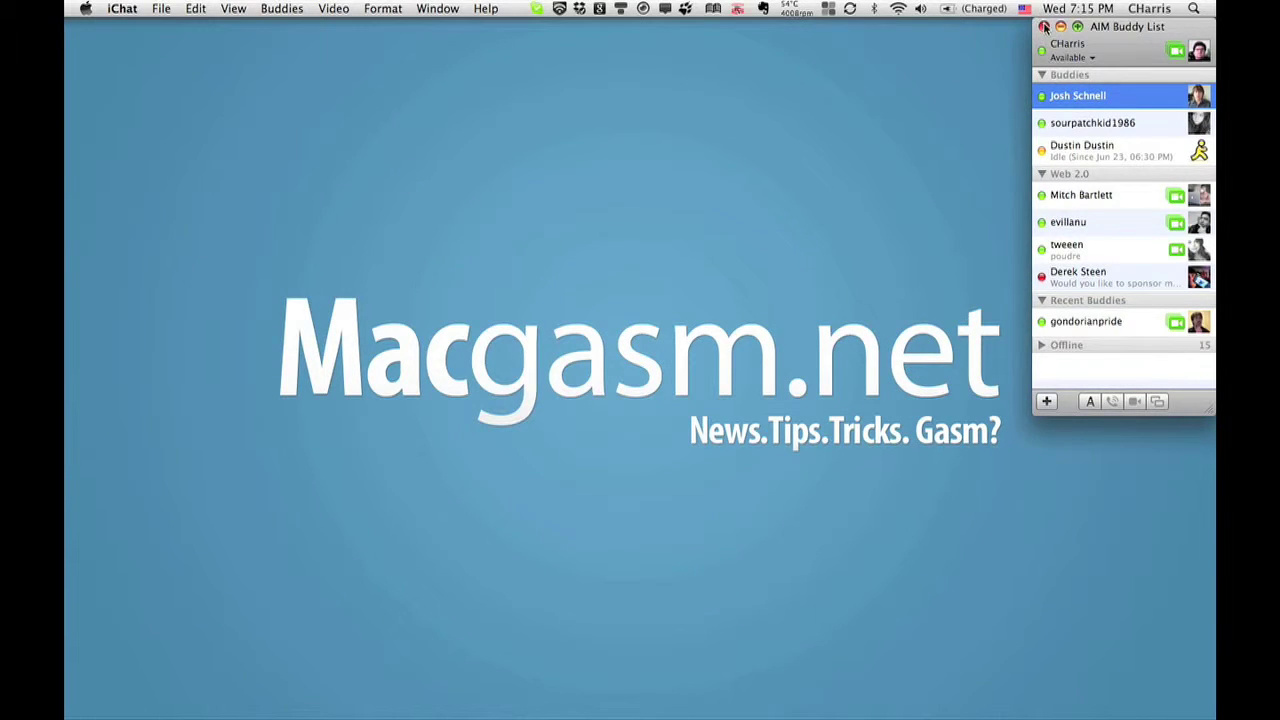
pyautogui.click(1044, 26)
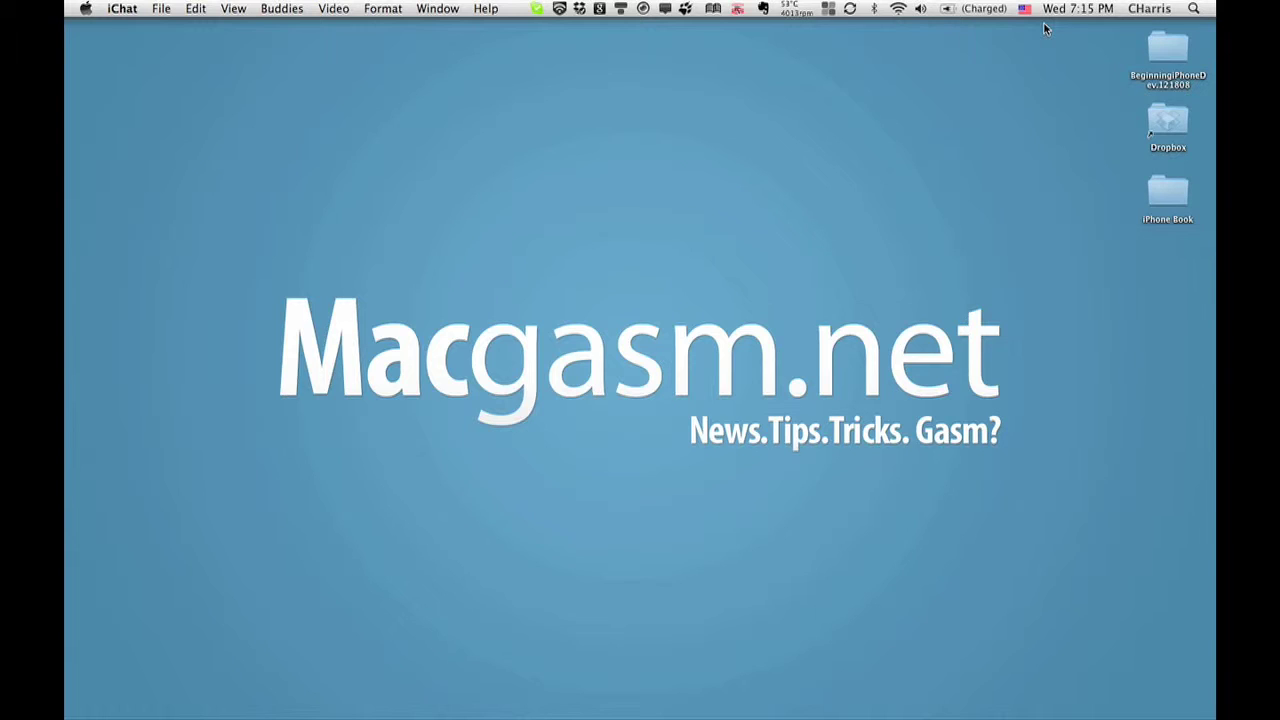
pyautogui.moveTo(68, 162)
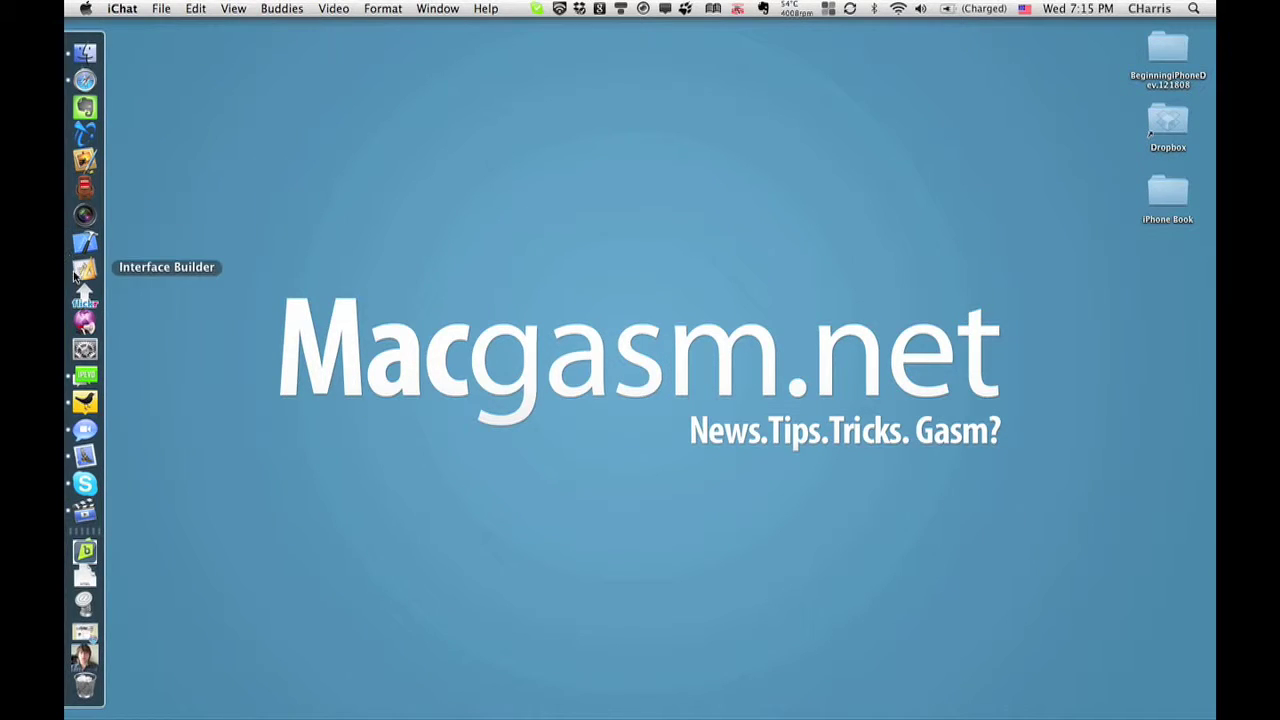
# In Exposé & Spaces, set Safari to Space 1 and TweetDeck to Space 3, then show all spaces with F8.
pyautogui.click(90, 350)
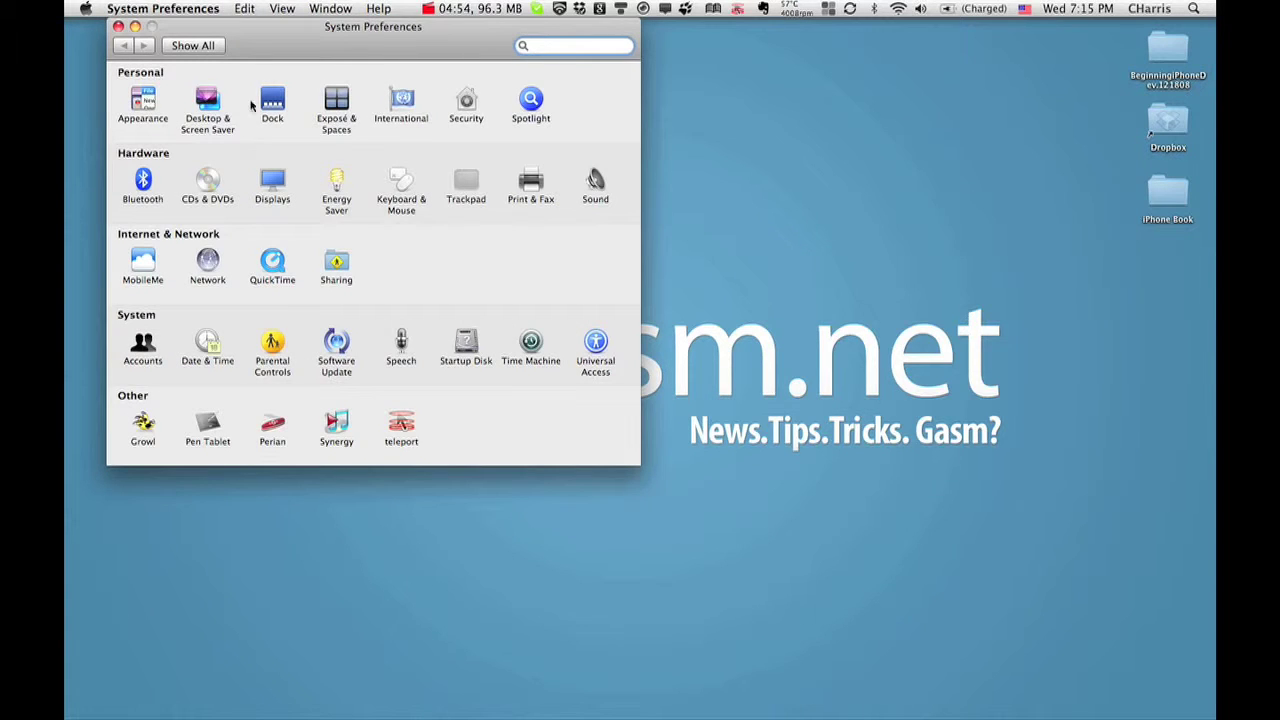
pyautogui.click(340, 103)
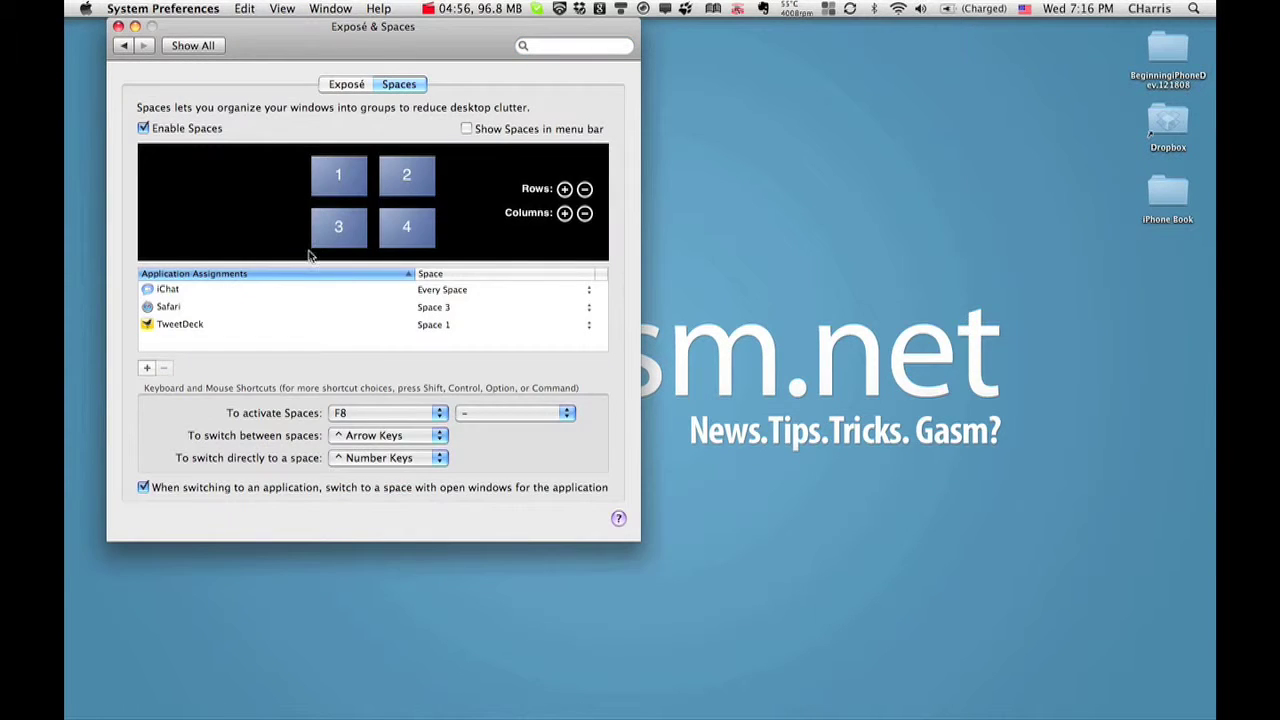
pyautogui.click(446, 313)
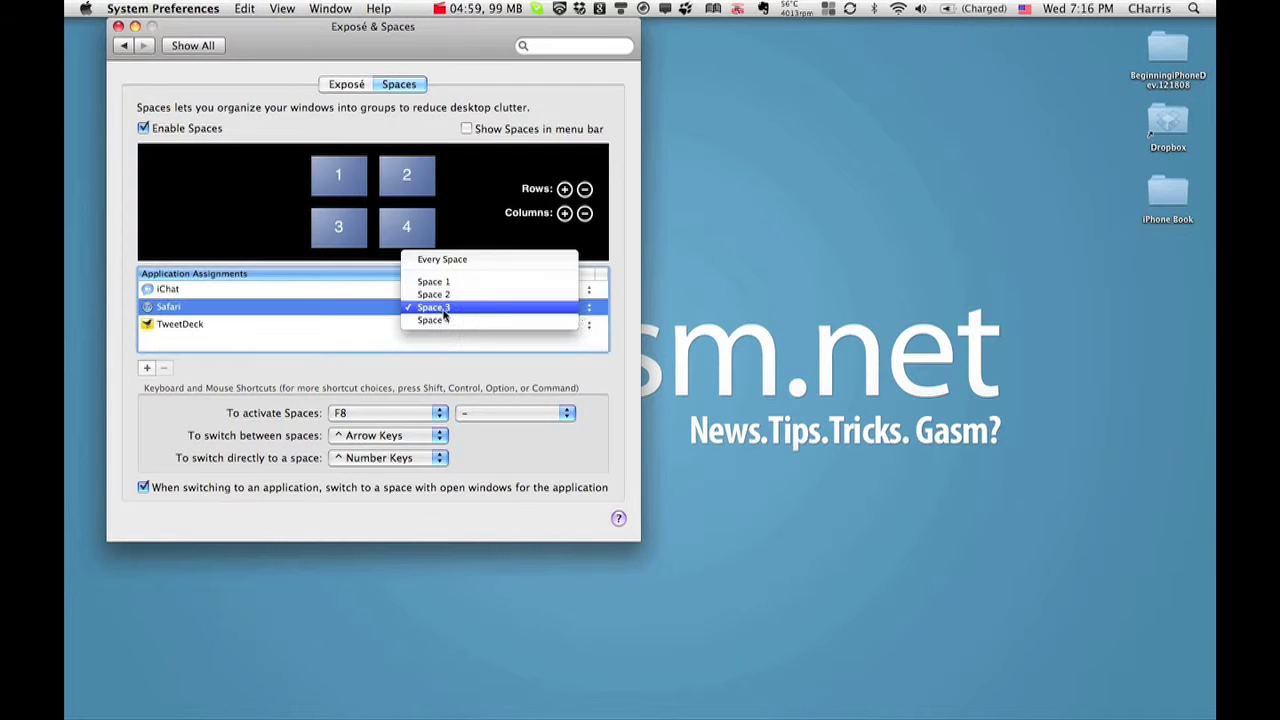
pyautogui.click(514, 286)
pyautogui.click(588, 324)
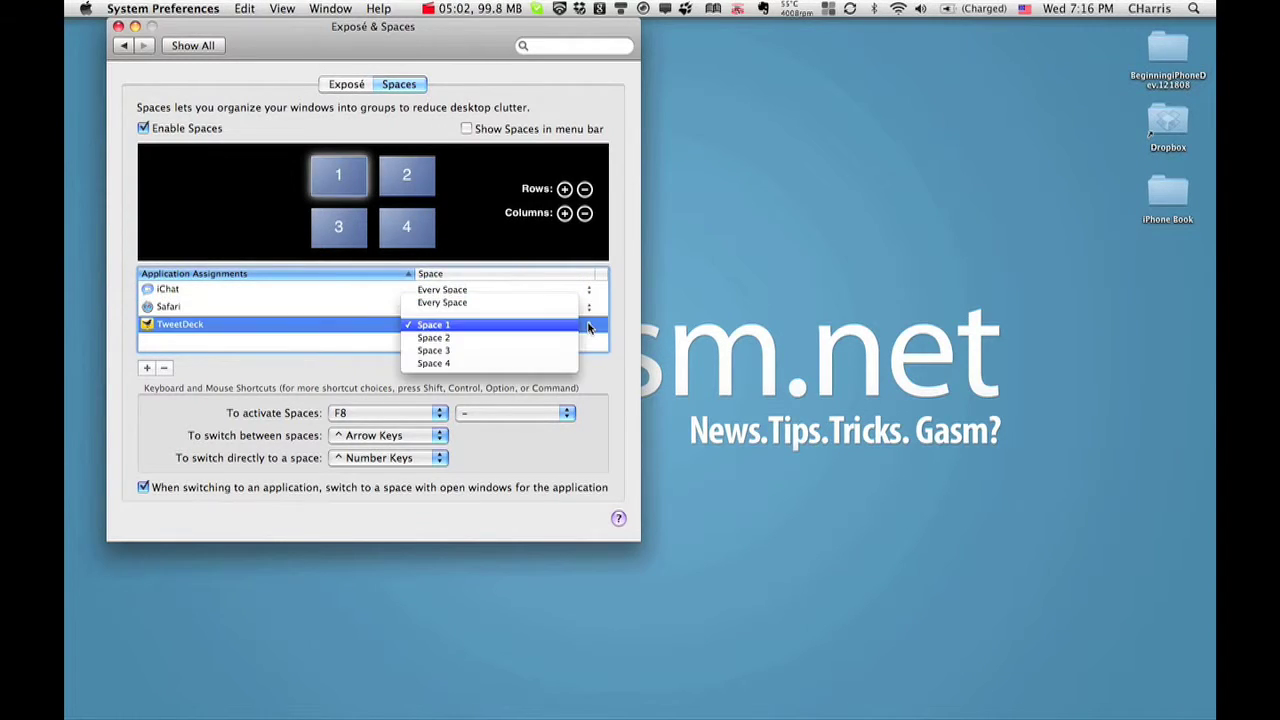
pyautogui.click(508, 350)
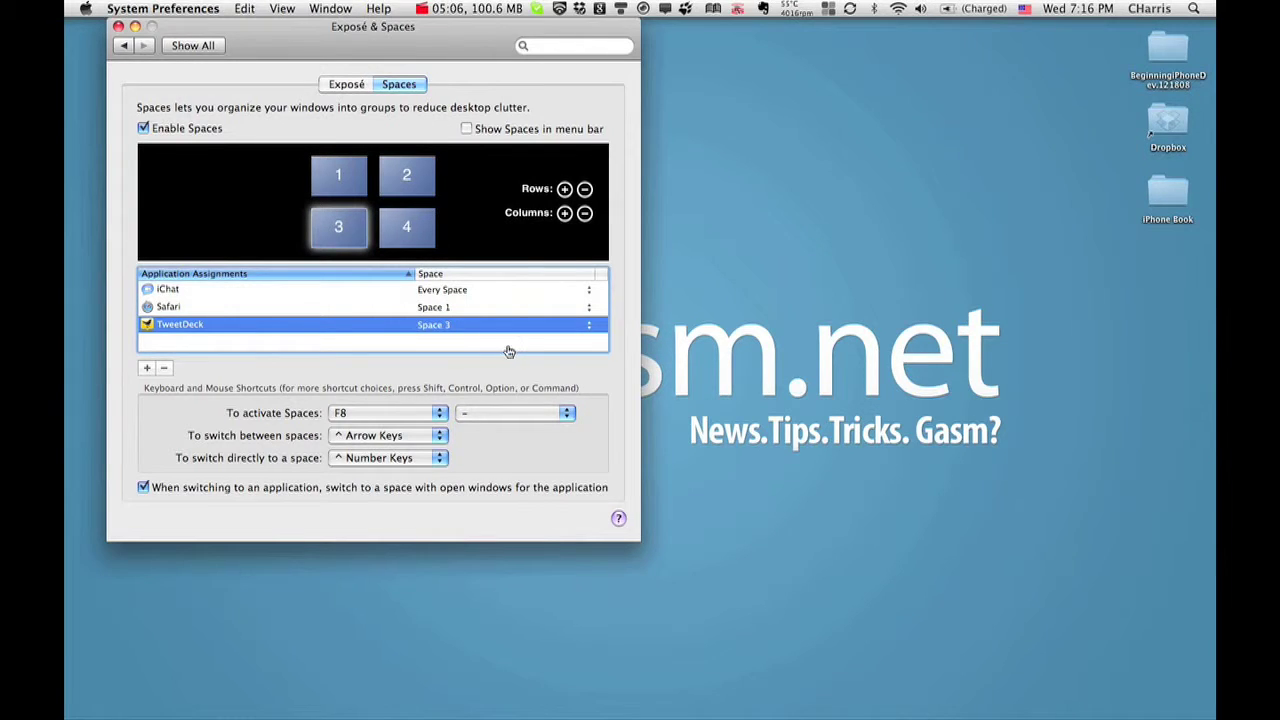
pyautogui.press('F8')
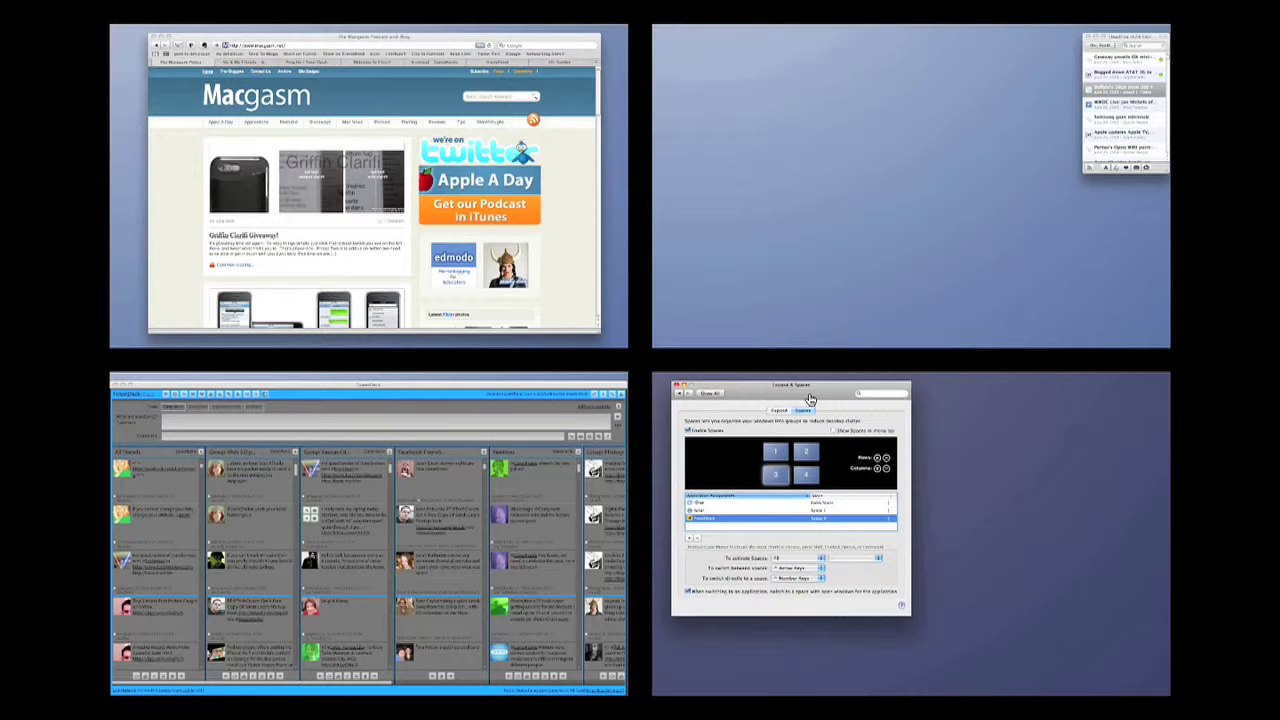
# Drag the Exposé & Spaces window via the top-left Safari space into the top-right Headline reader space.
pyautogui.moveTo(810, 399); pyautogui.dragTo(410, 122)
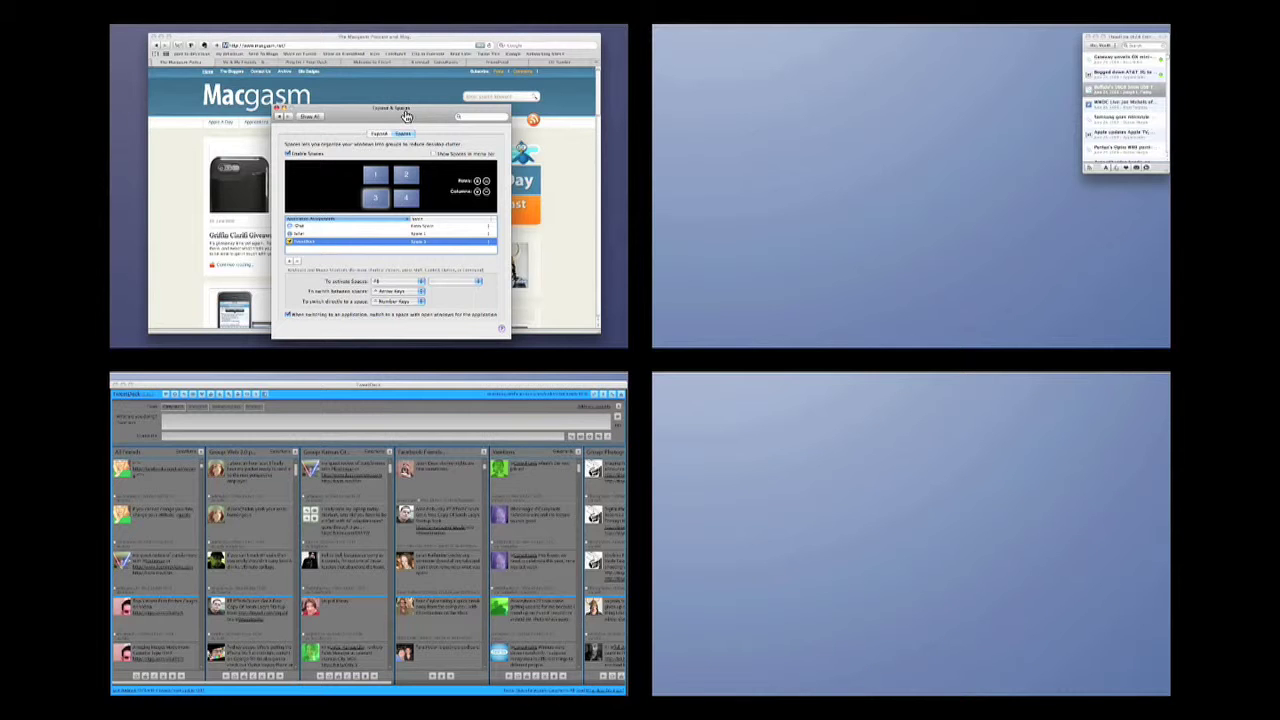
pyautogui.click(406, 116)
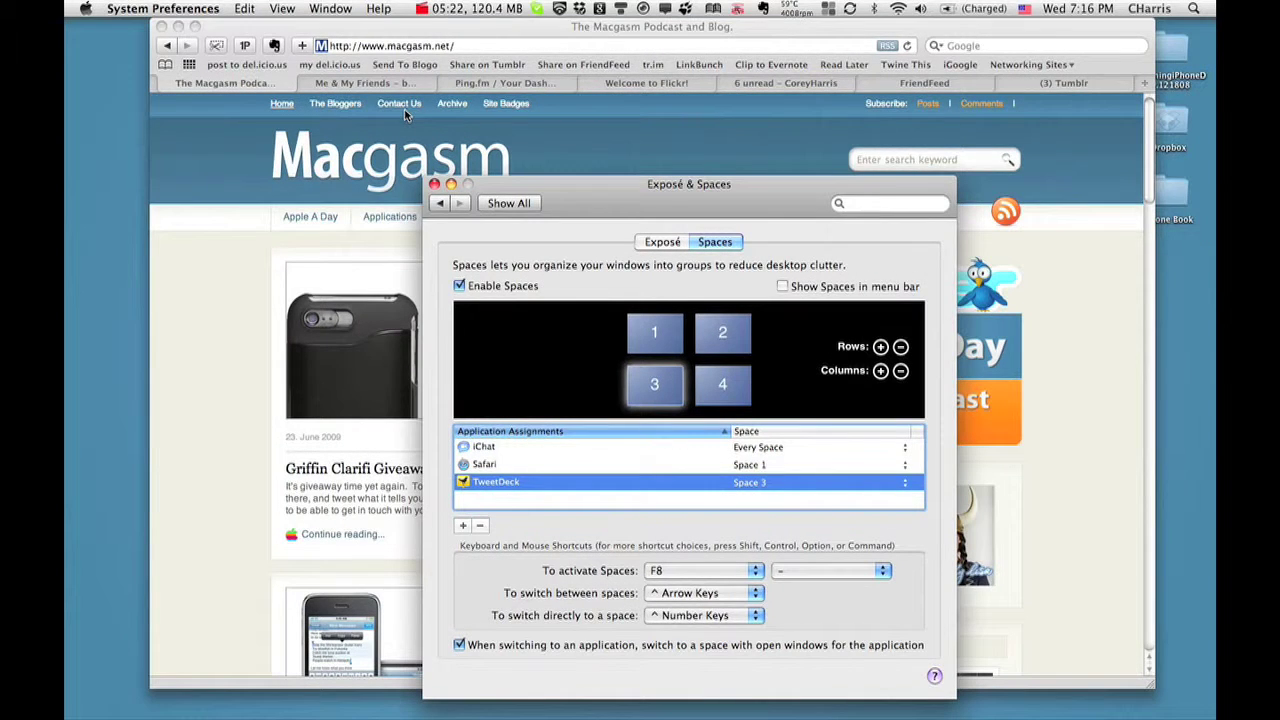
pyautogui.press('F8')
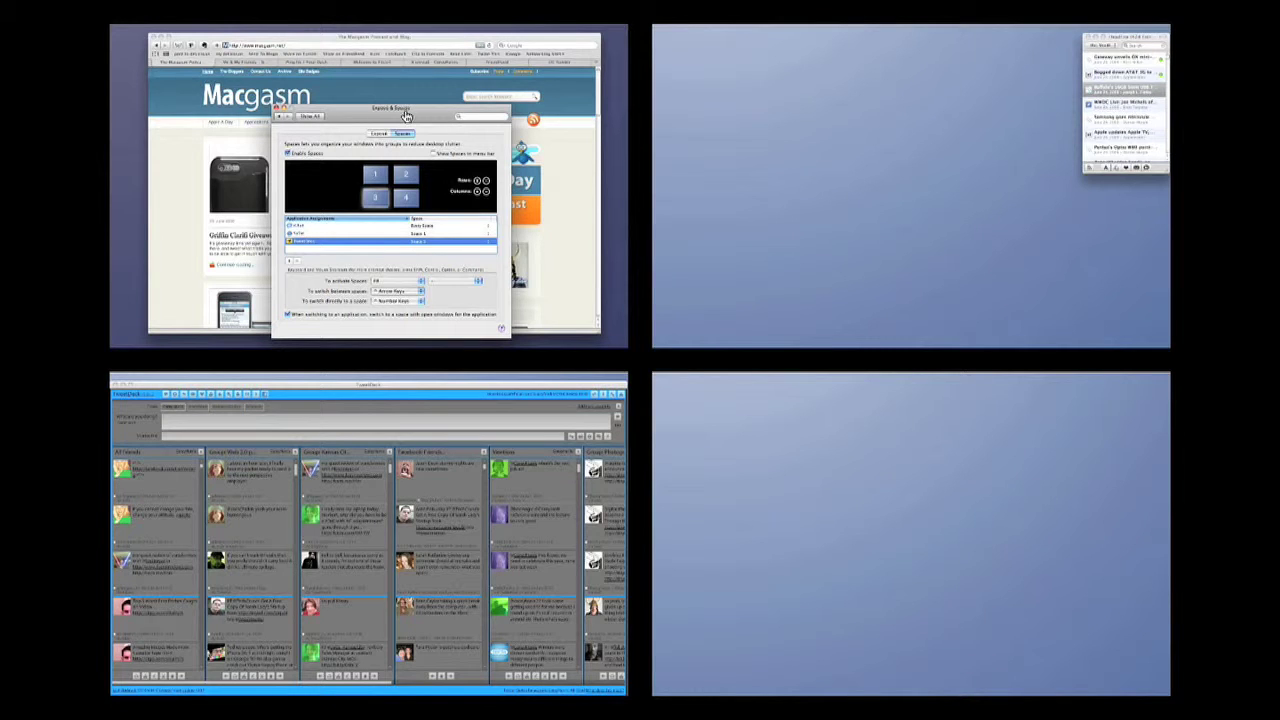
pyautogui.click(406, 116)
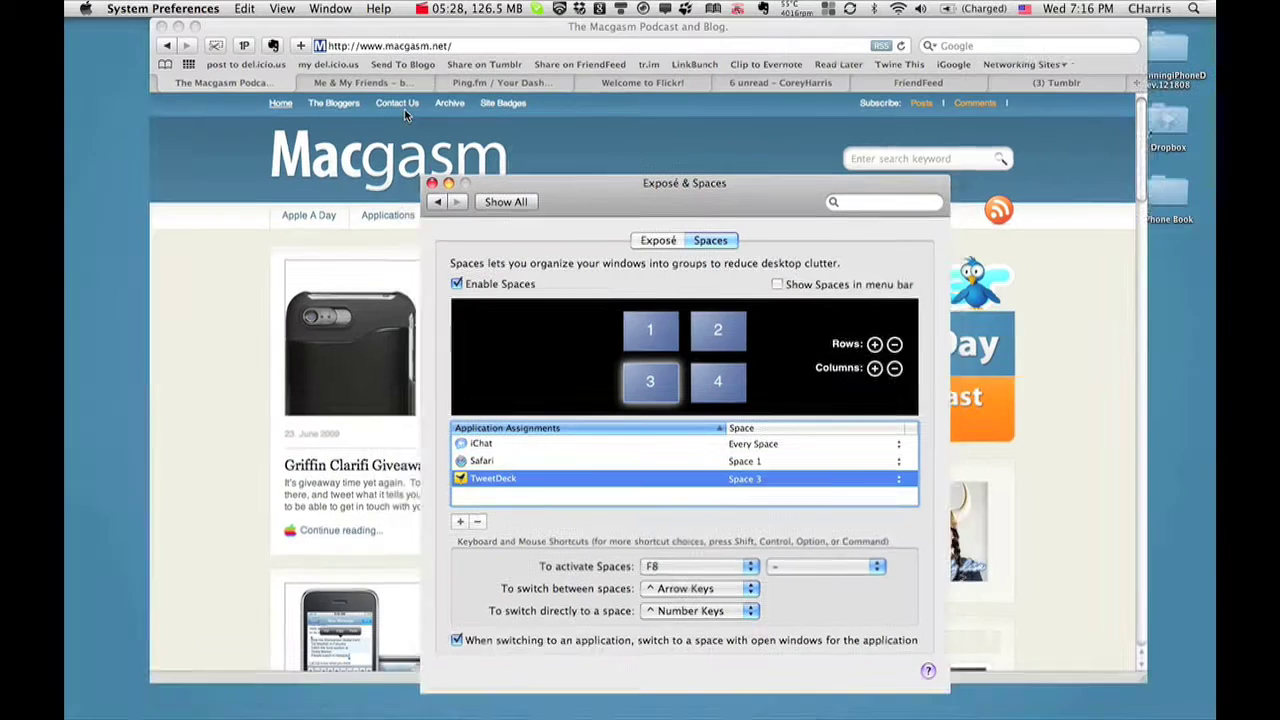
pyautogui.moveTo(602, 197); pyautogui.dragTo(547, 174)
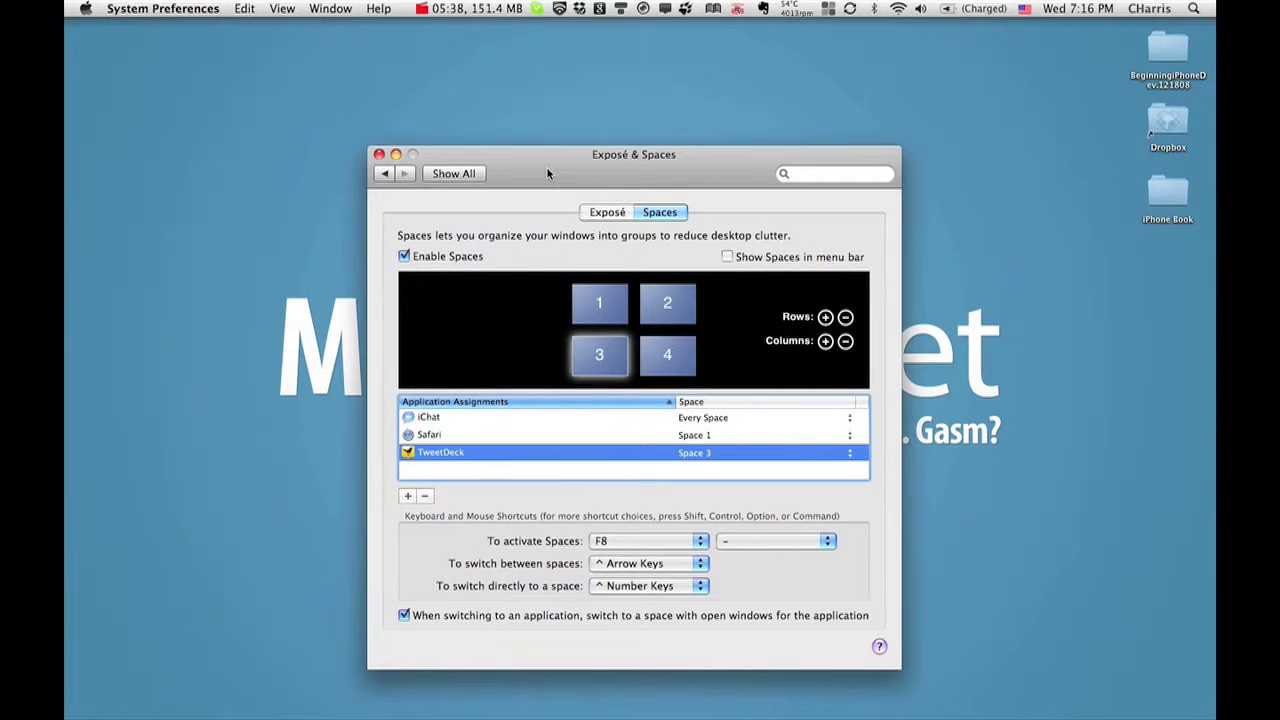
pyautogui.press('F8')
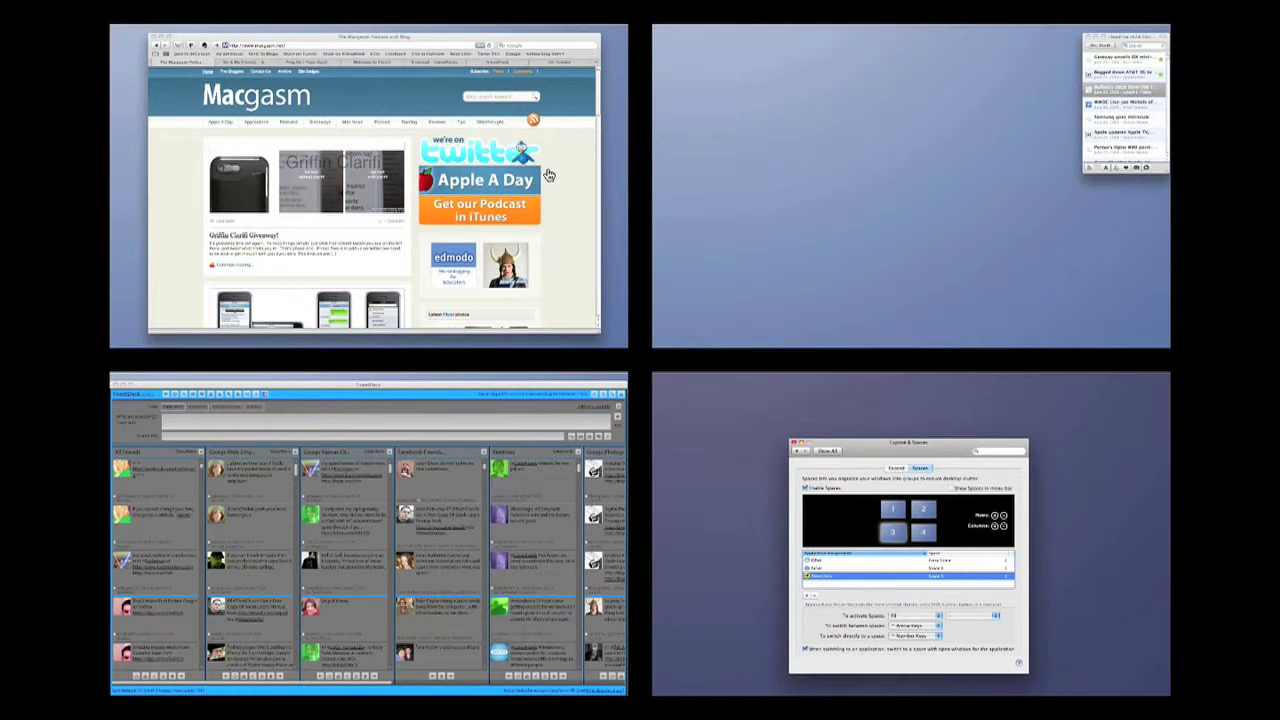
pyautogui.moveTo(902, 458); pyautogui.dragTo(816, 91)
pyautogui.click(816, 91)
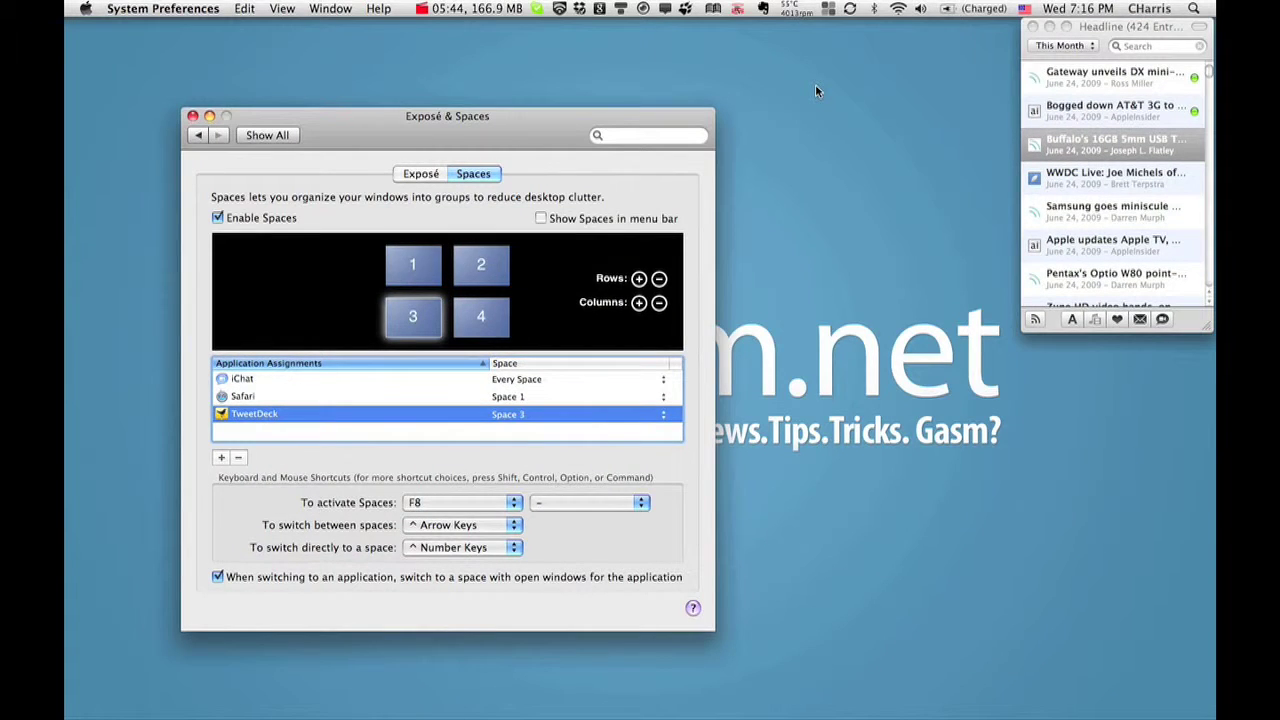
# Close the Exposé & Spaces window with its red close button.
pyautogui.click(193, 117)
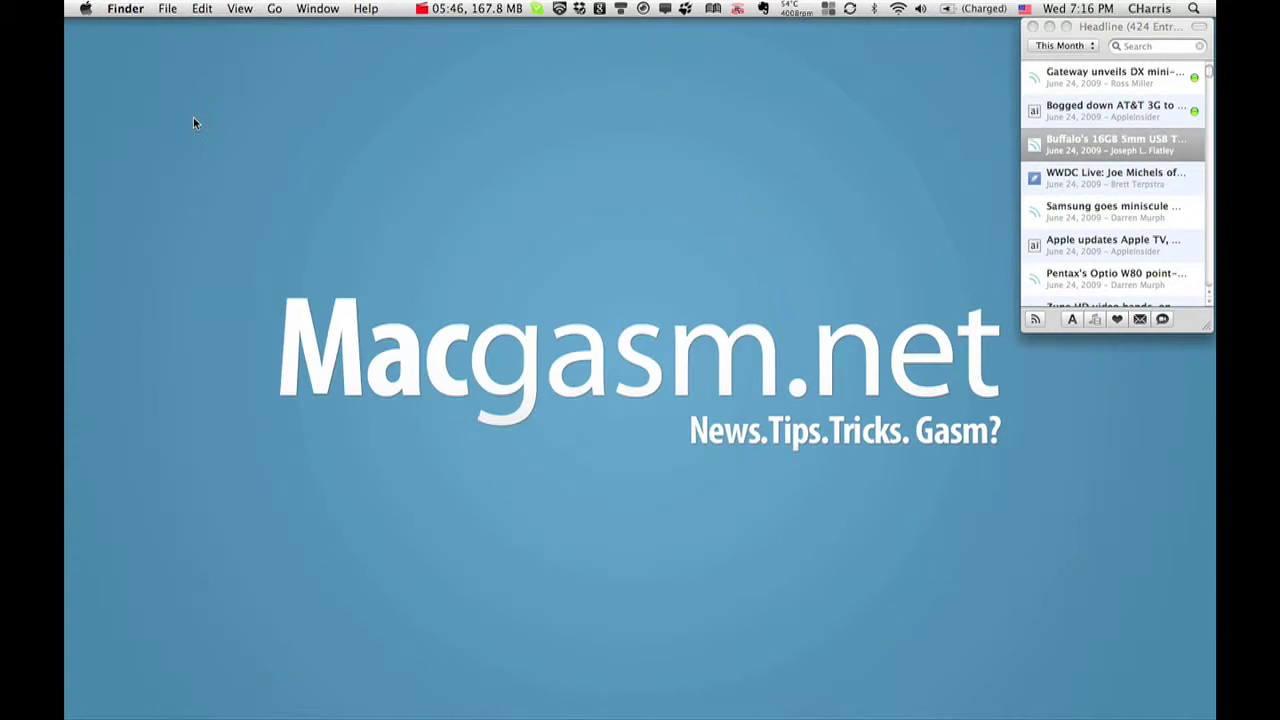